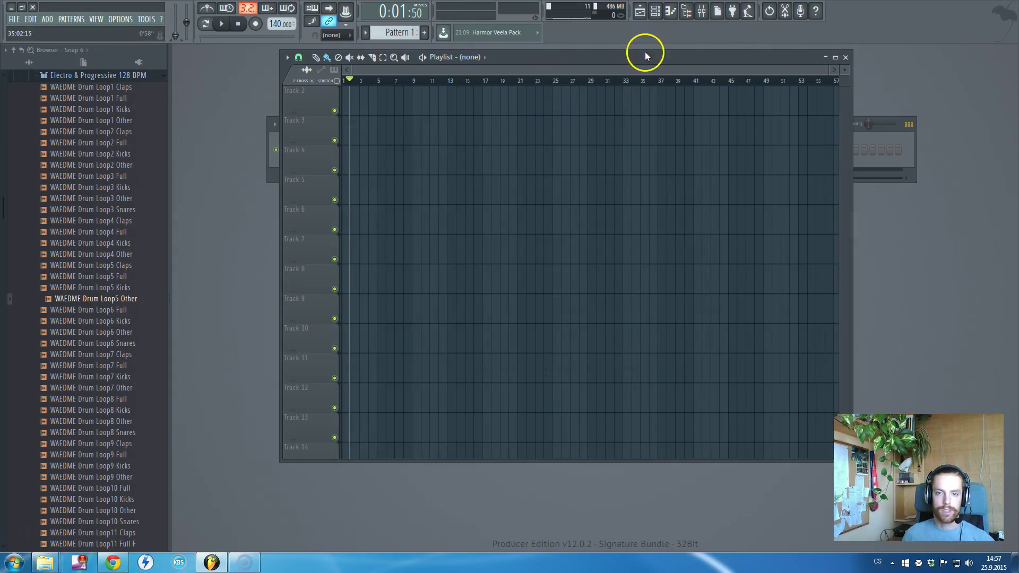
Shift the Playlist window left and maximize it to fill the whole workspace.
left_click_drag(644, 52, 618, 69)
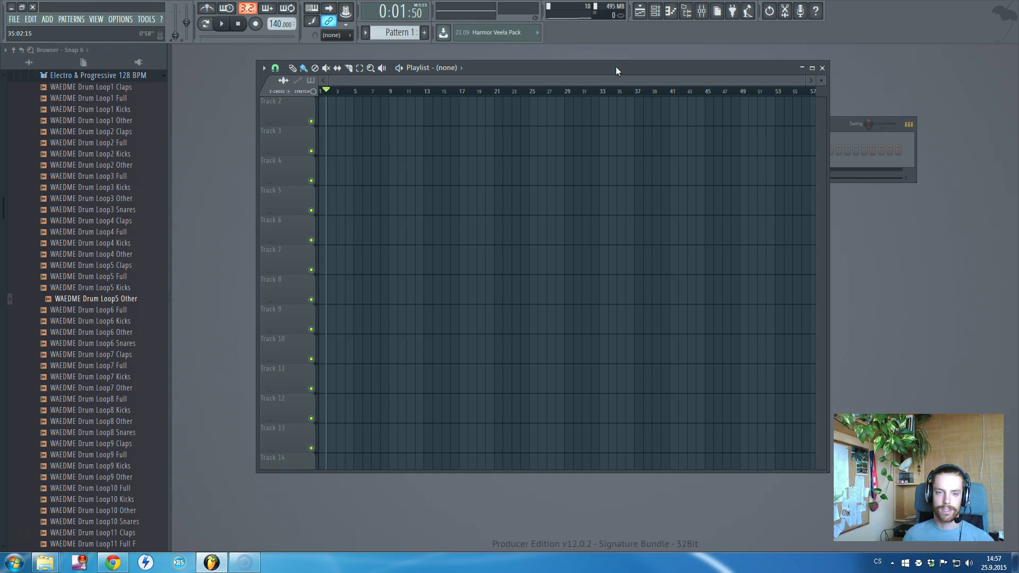
left_click_drag(616, 65, 595, 65)
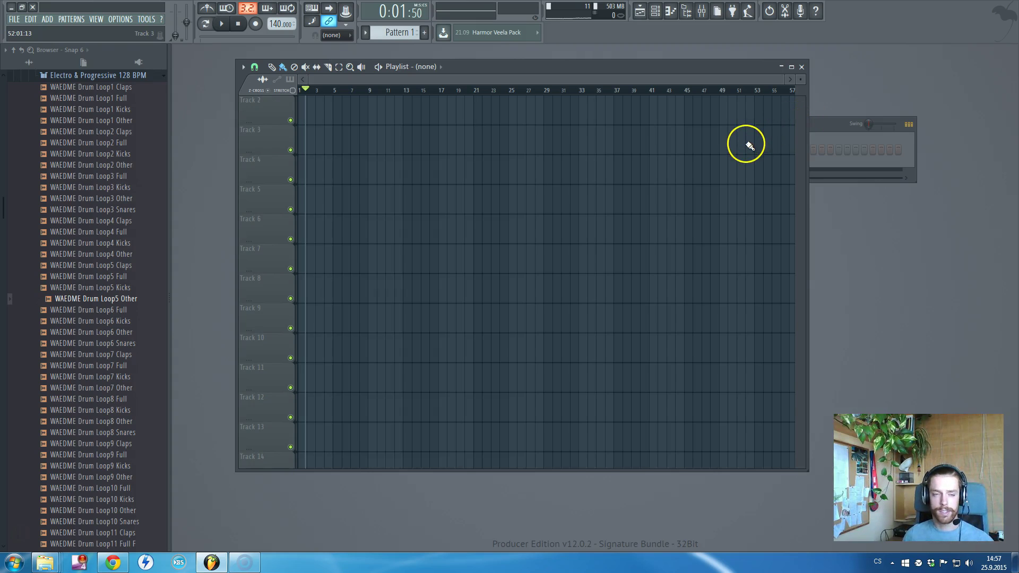
left_click(791, 67)
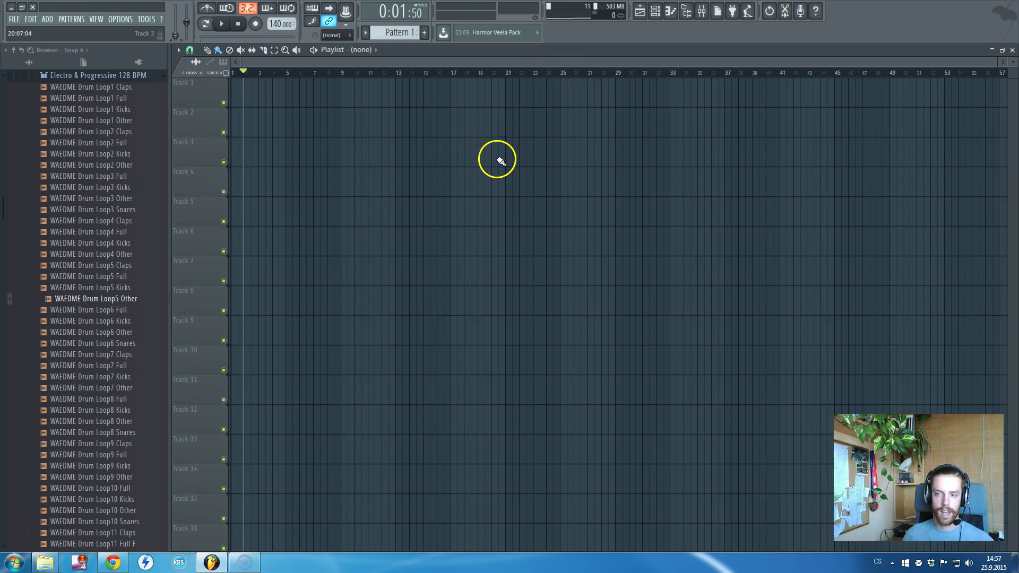
left_click(704, 13)
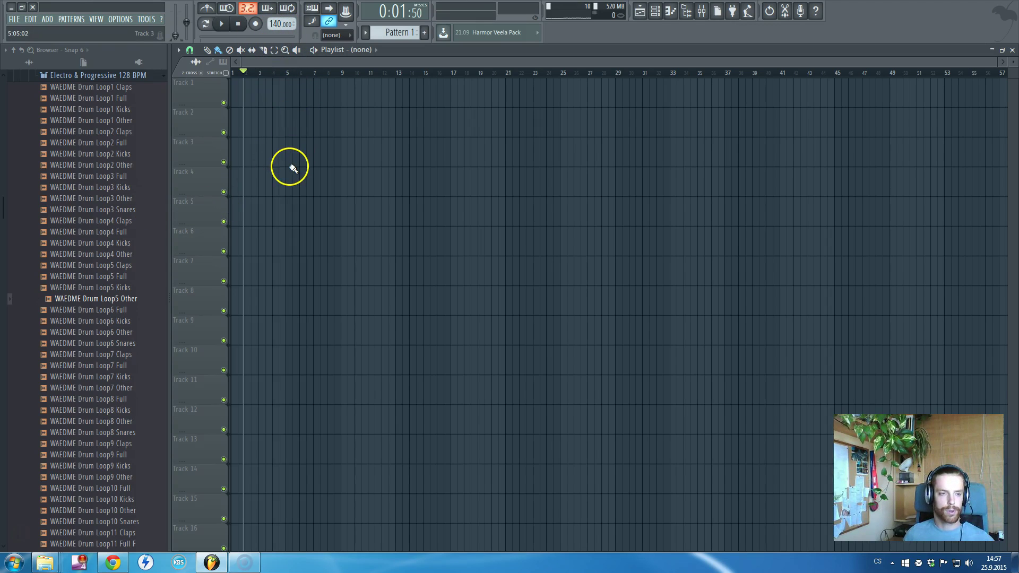
Preview WAEDME Drum Loop5 Full, stop it, and place it at bar 1 of Track 1.
scroll(128, 155, "up", 3)
scroll(129, 155, "down", 3)
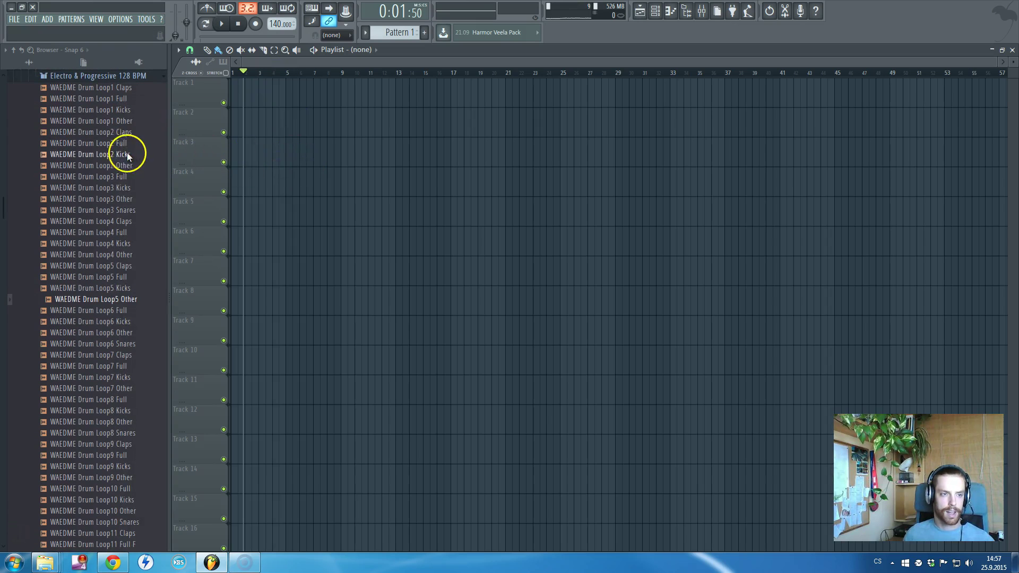
left_click_drag(128, 155, 128, 282)
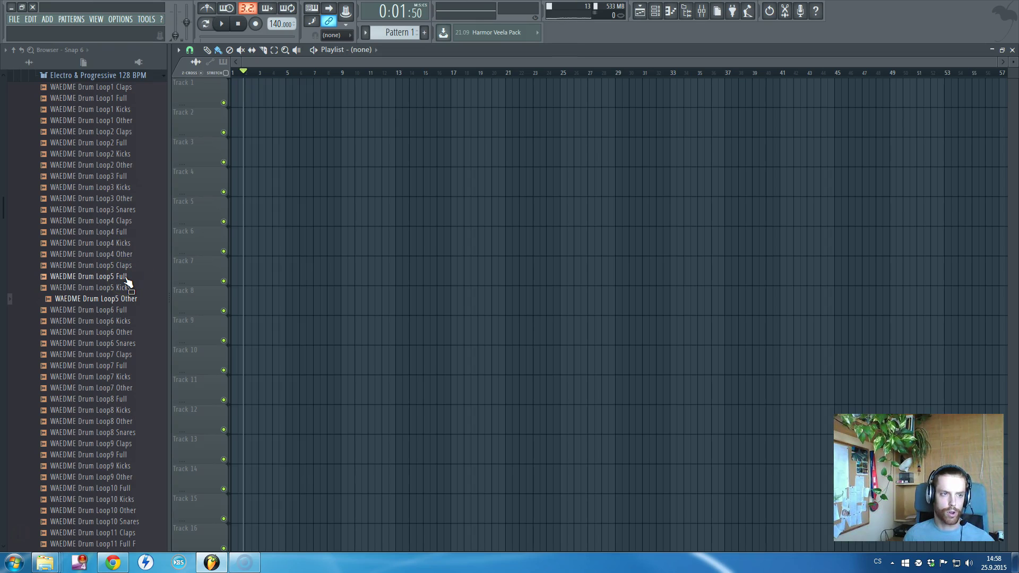
left_click(127, 278)
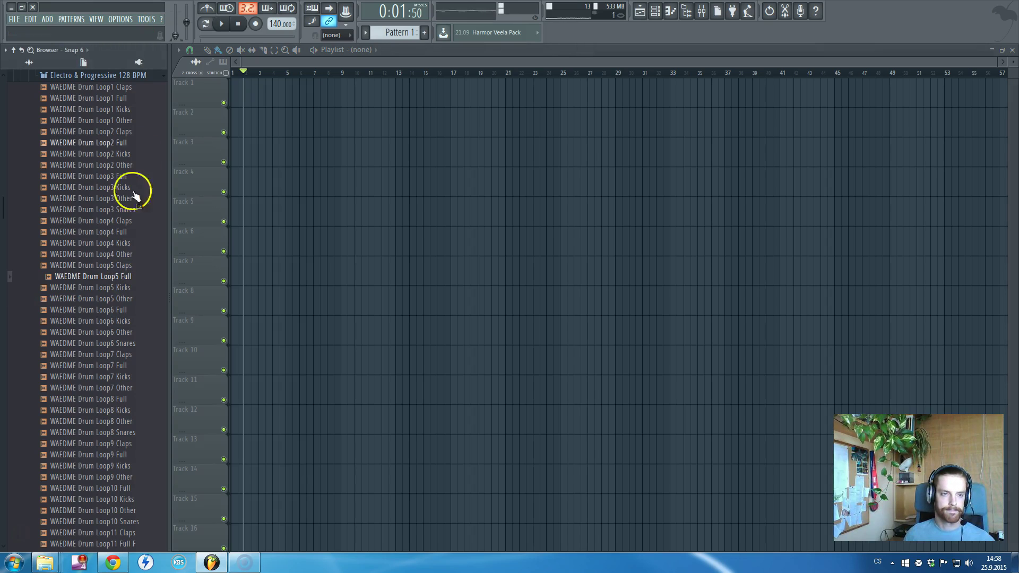
left_click(238, 24)
left_click_drag(121, 285, 256, 99)
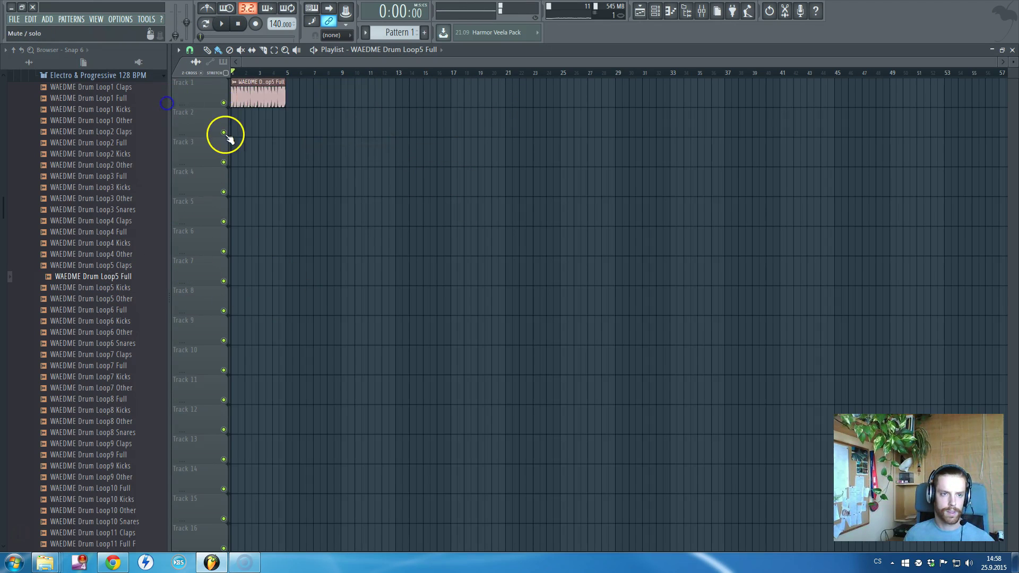
scroll(223, 135, "up", 5)
double_click(291, 101)
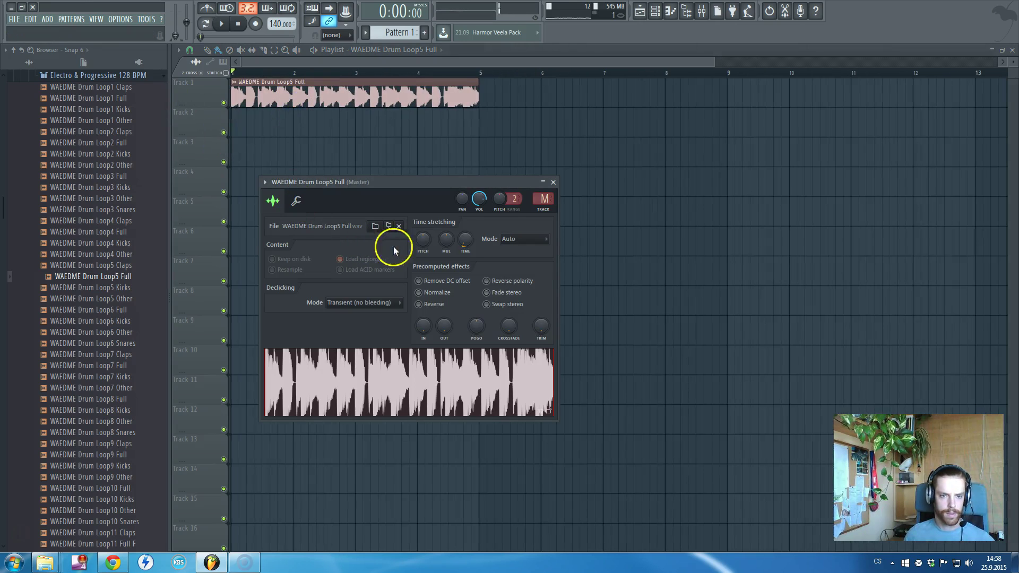
right_click(466, 243)
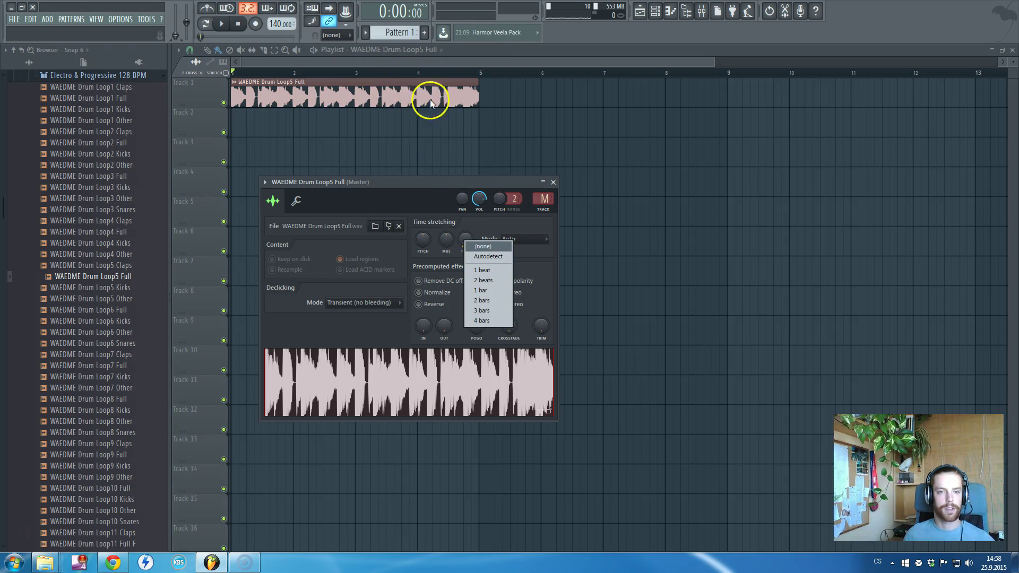
left_click(480, 247)
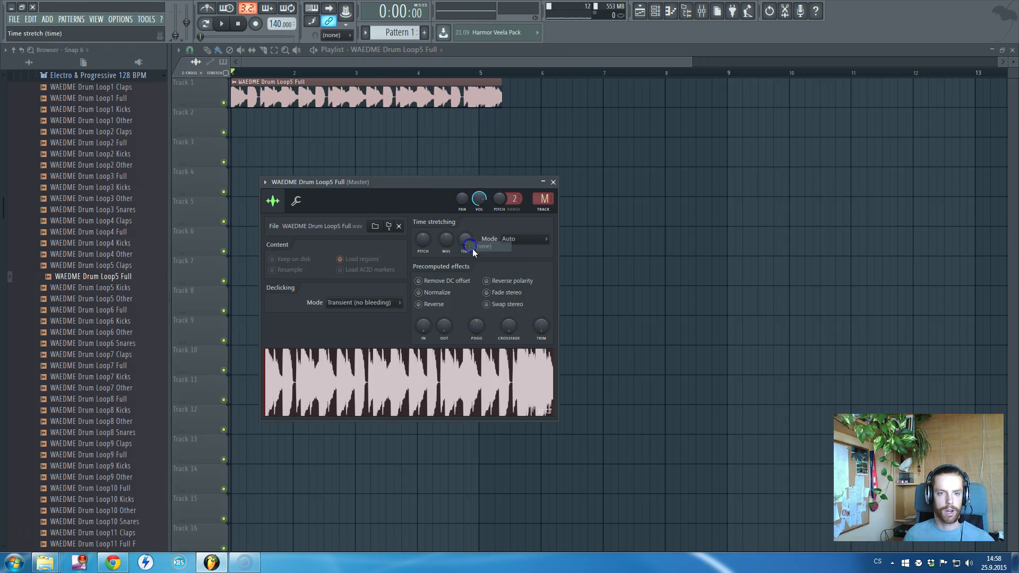
Move the Loop5 Full clip to Track 2, enable the metronome, and audition the loop.
left_click(553, 182)
left_click_drag(409, 91, 398, 146)
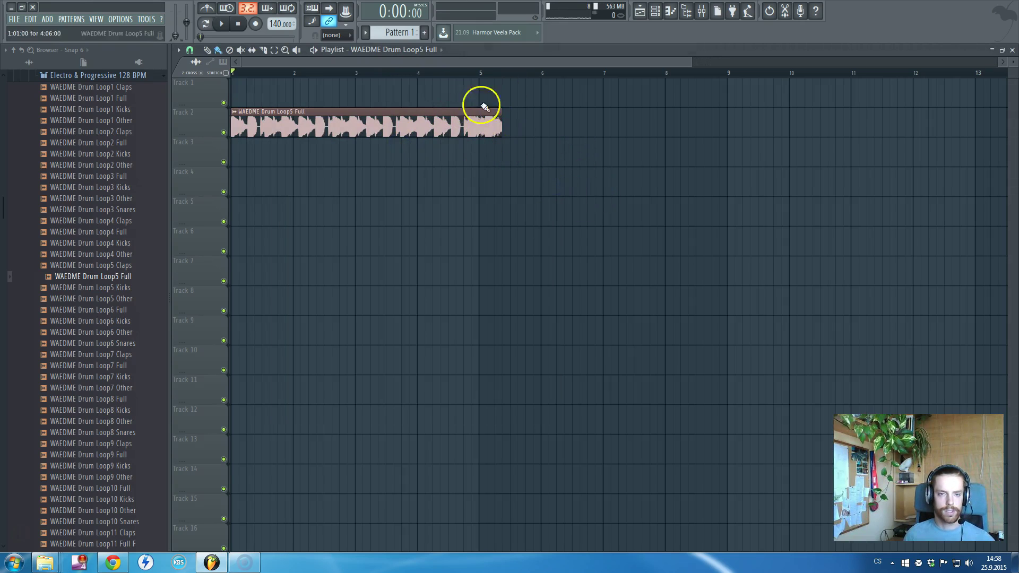
left_click(207, 8)
key("space")
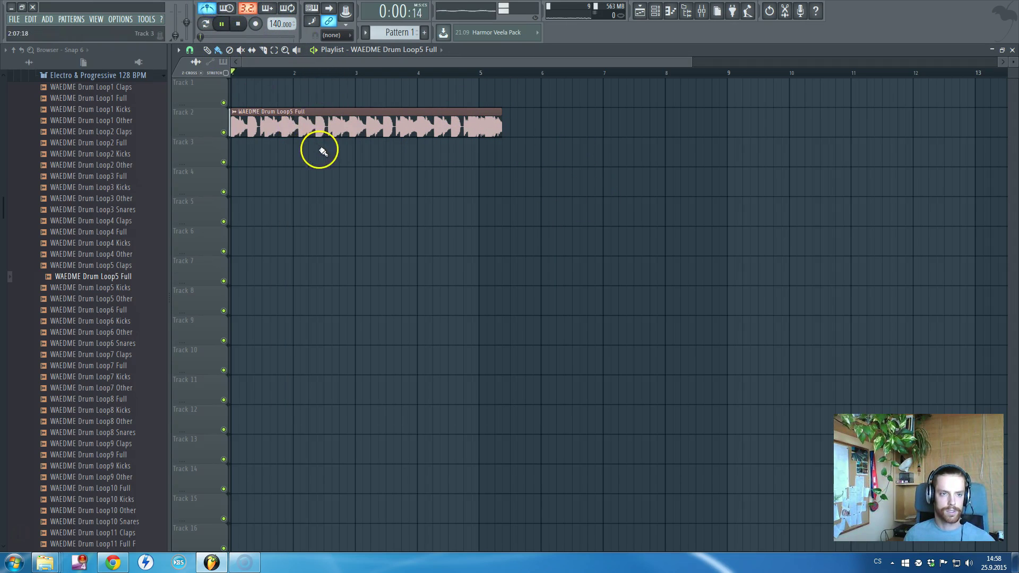
key("space")
double_click(298, 128)
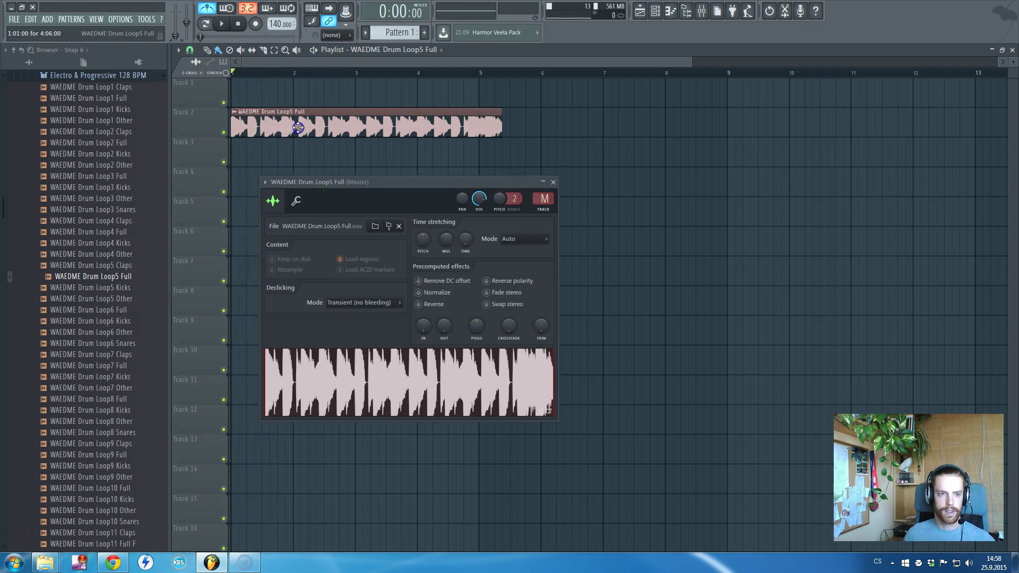
key("space")
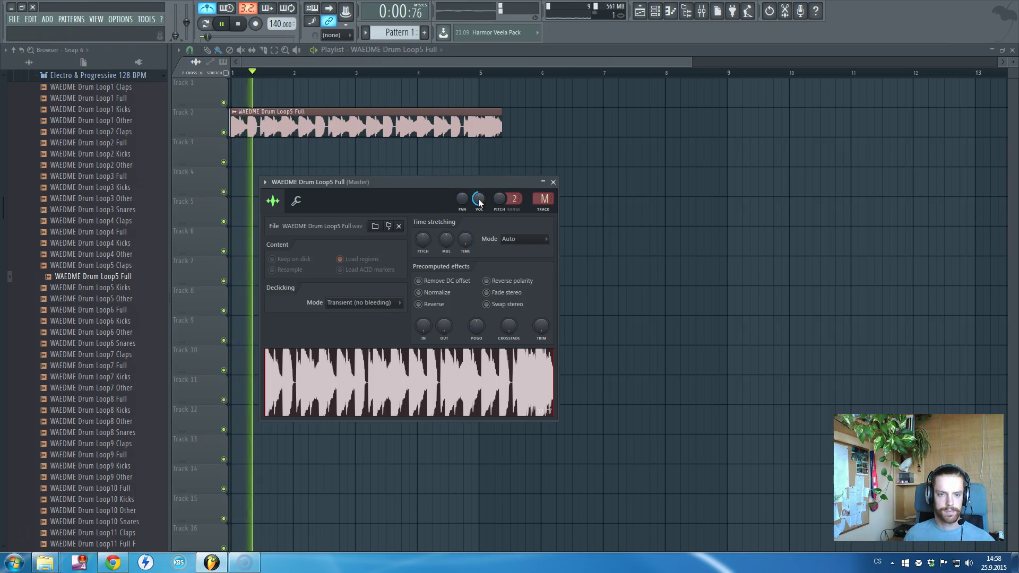
left_click(501, 174)
key("space")
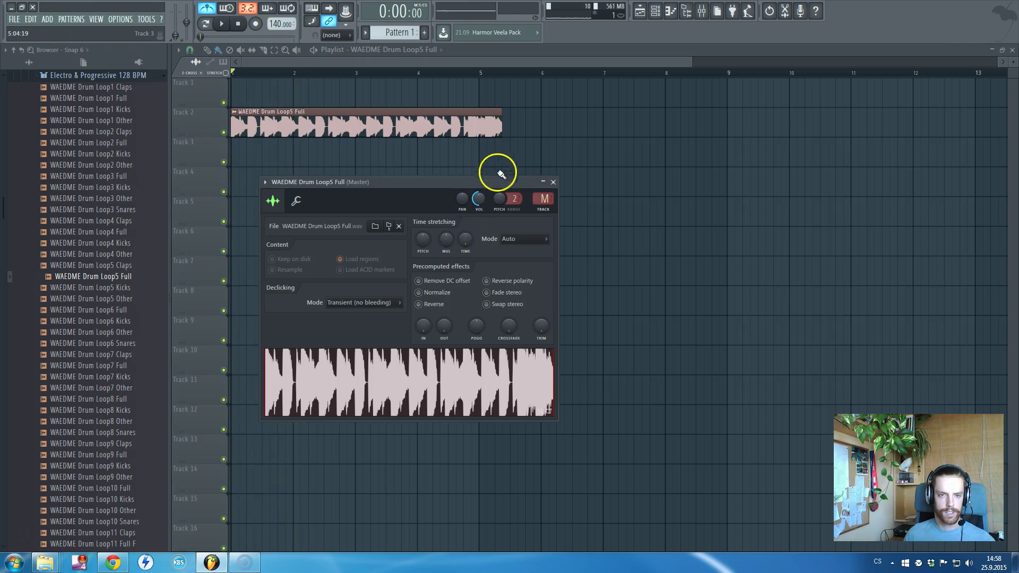
left_click(553, 182)
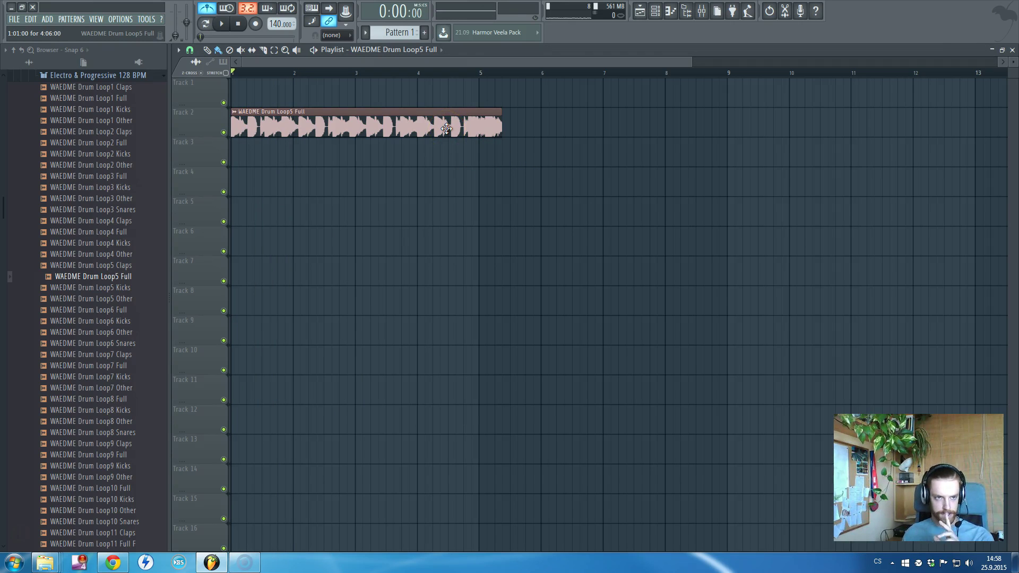
With STRETCH enabled, stretch the clip to end at bar 5 and set snap to Beat.
left_click(227, 73)
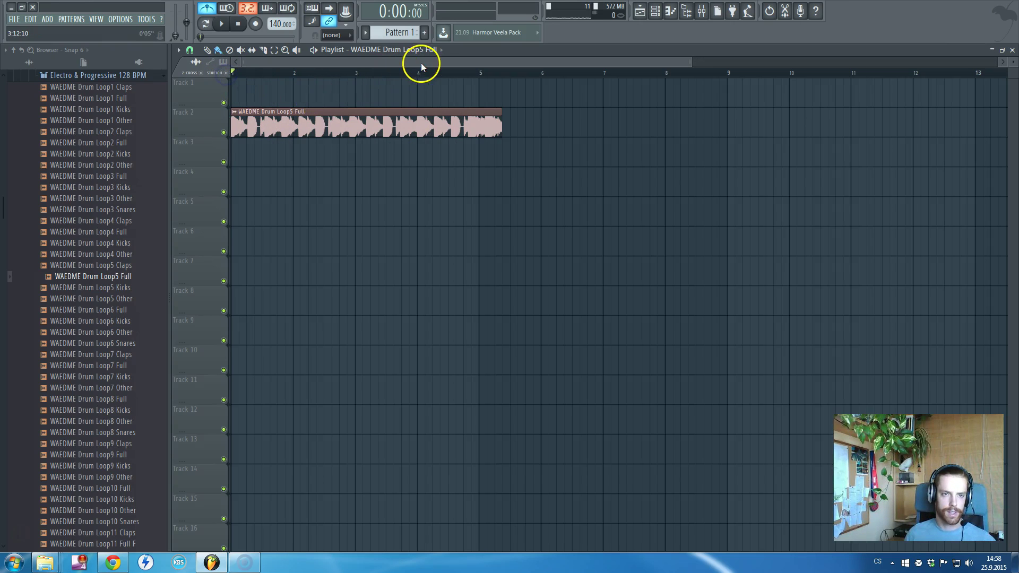
scroll(522, 123, "up", 2)
scroll(518, 126, "up", 4)
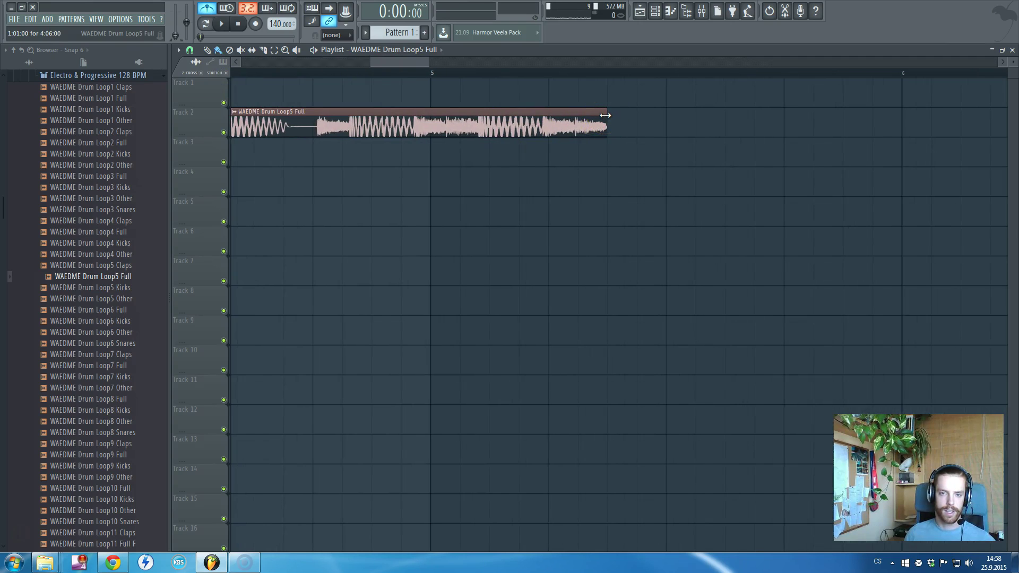
left_click_drag(606, 115, 423, 122)
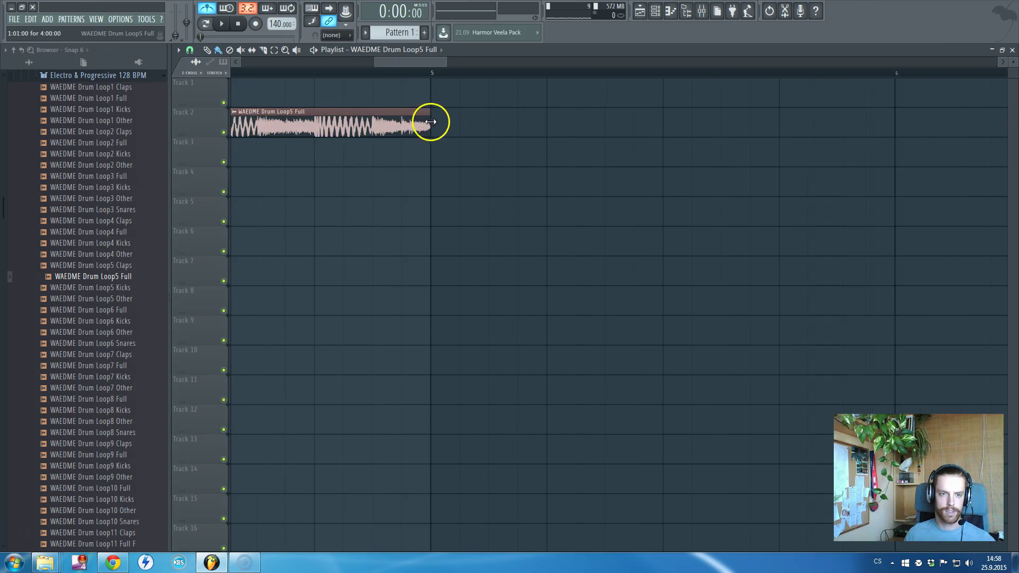
scroll(441, 126, "down", 5)
left_click_drag(455, 64, 312, 90)
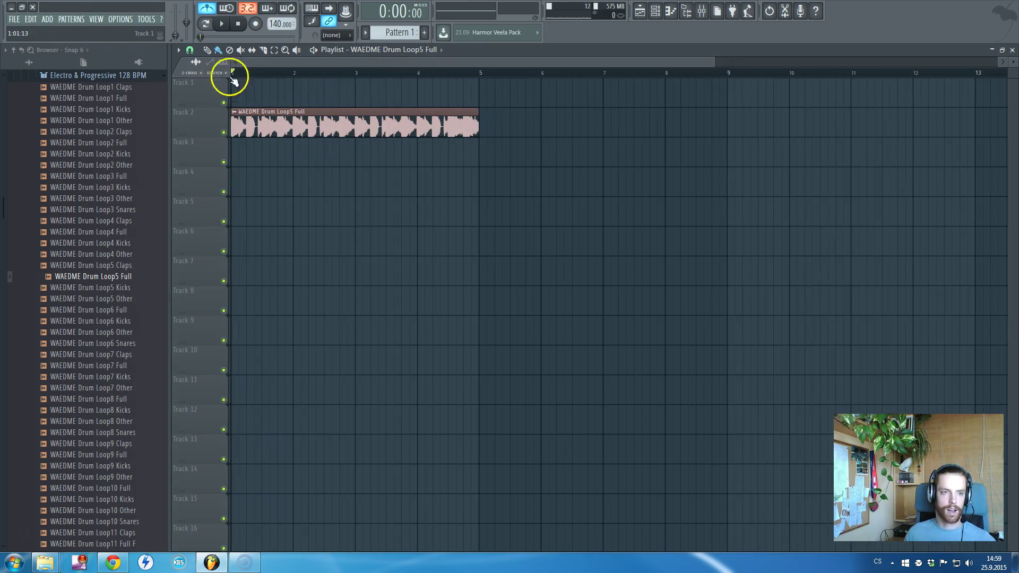
left_click(192, 50)
left_click(207, 202)
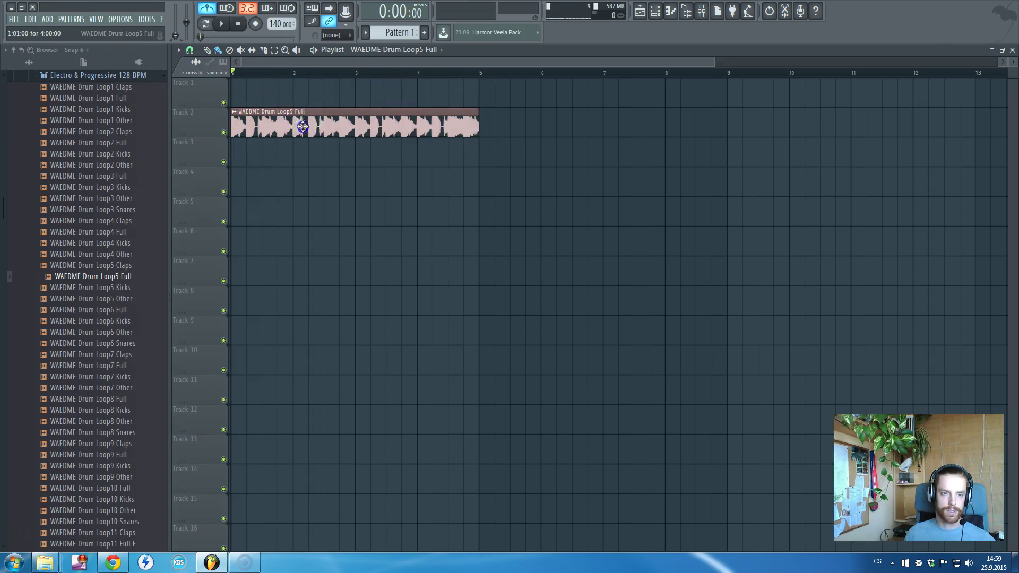
left_click_drag(303, 126, 289, 107)
Try Bar snap while stretching the clip past bar 5, then restore Beat snap and play.
left_click(191, 50)
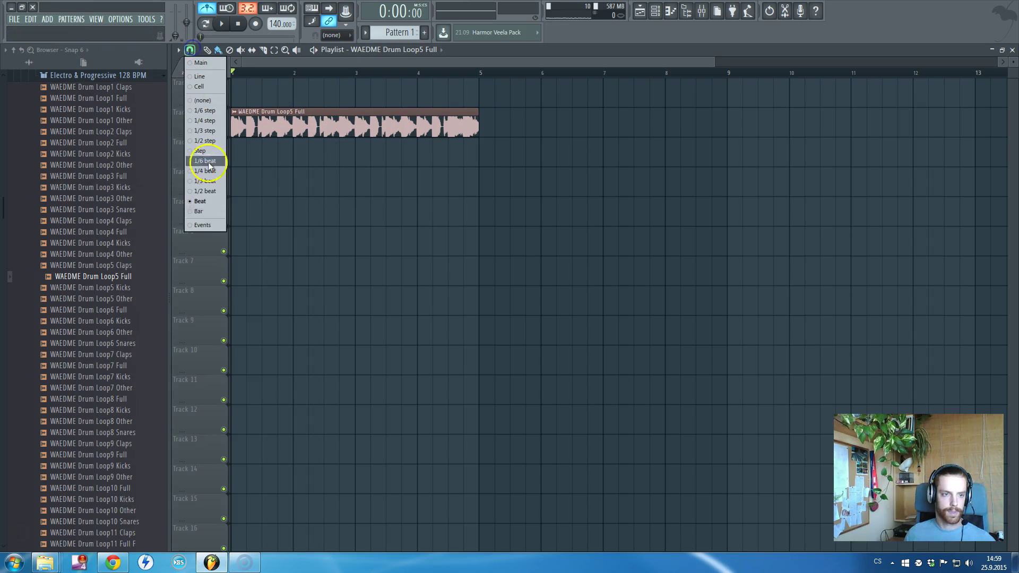
left_click(200, 211)
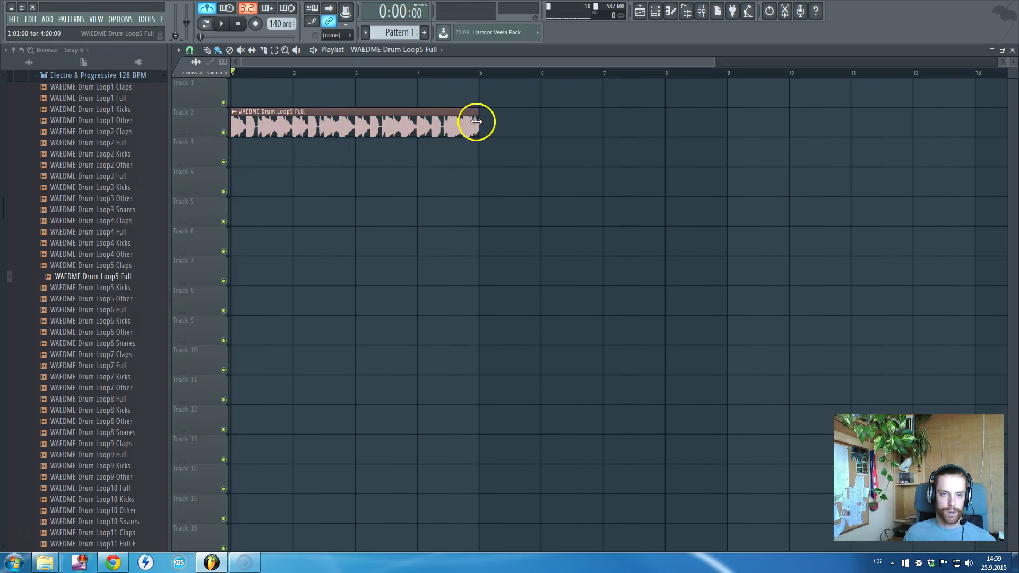
left_click_drag(476, 121, 828, 146)
scroll(476, 136, "up", 5)
scroll(481, 140, "down", 3)
scroll(796, 149, "down", 6)
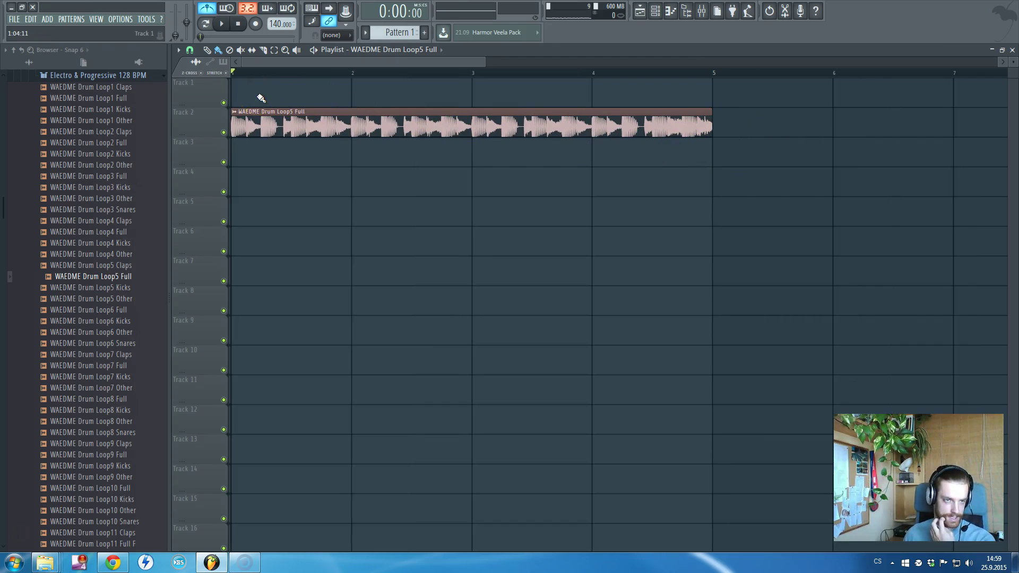
left_click(191, 51)
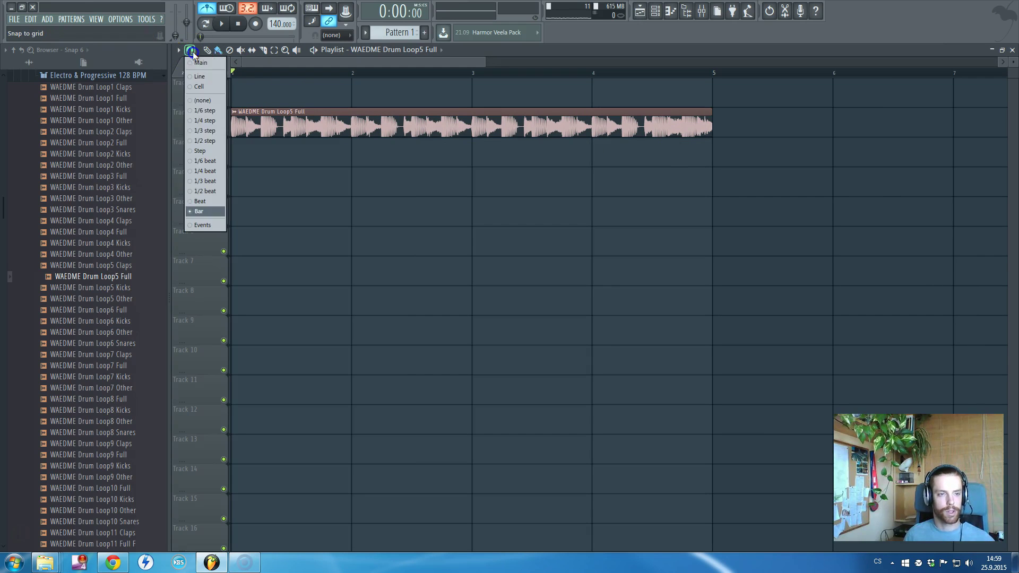
left_click(201, 201)
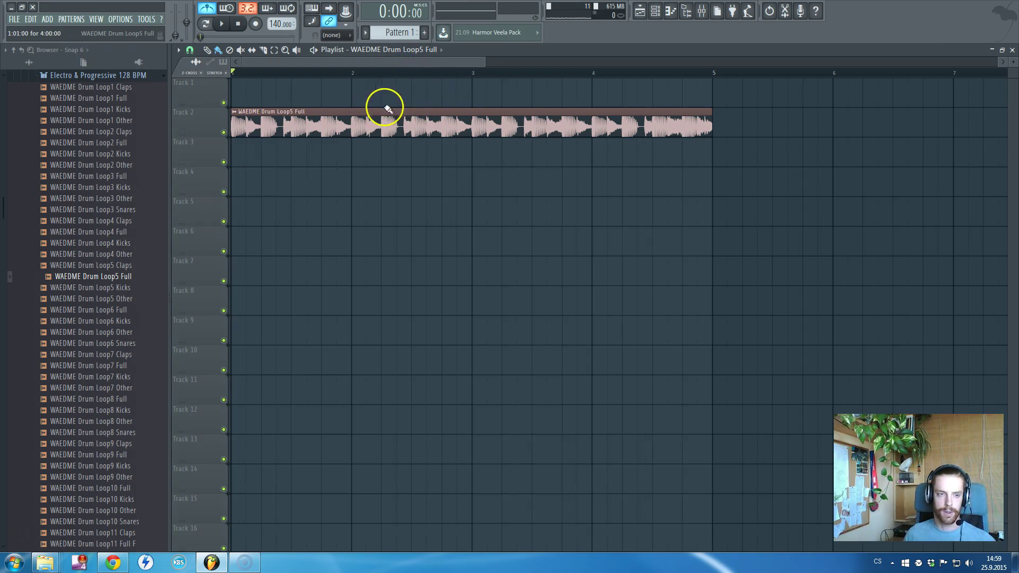
key("space")
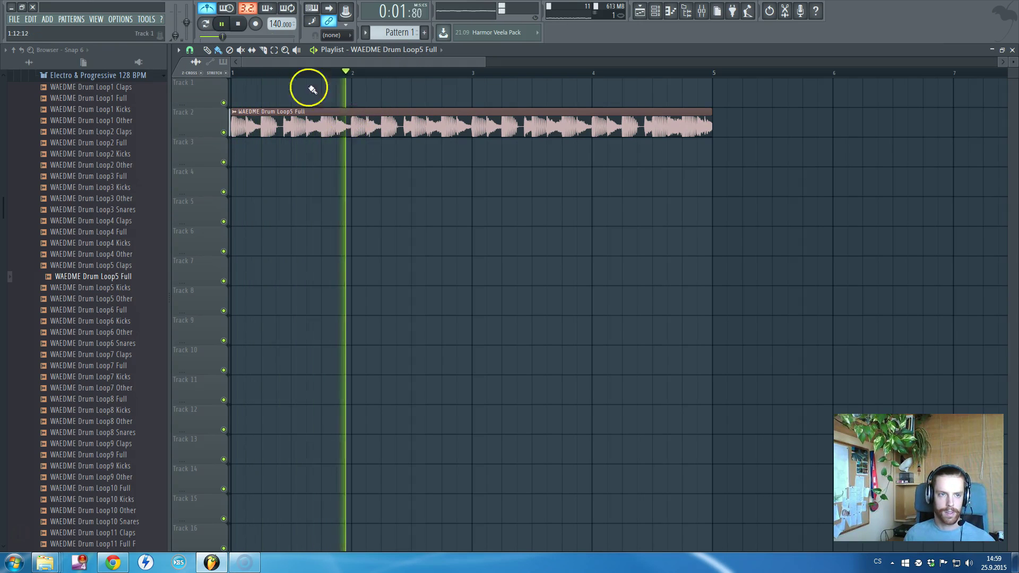
Set the drum loop's time-stretching mode to e3 generic and audition it.
key("space")
double_click(365, 122)
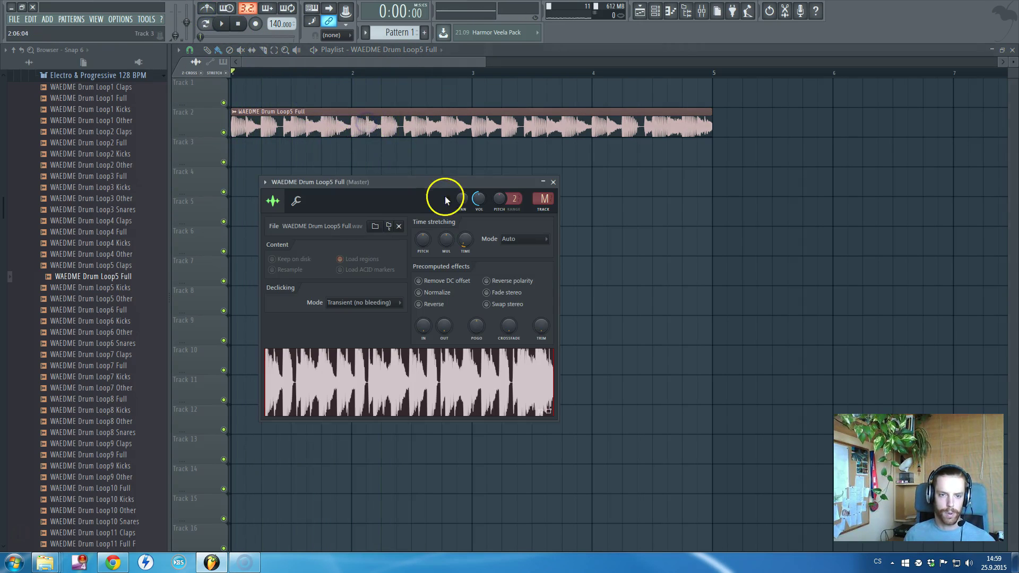
left_click(518, 242)
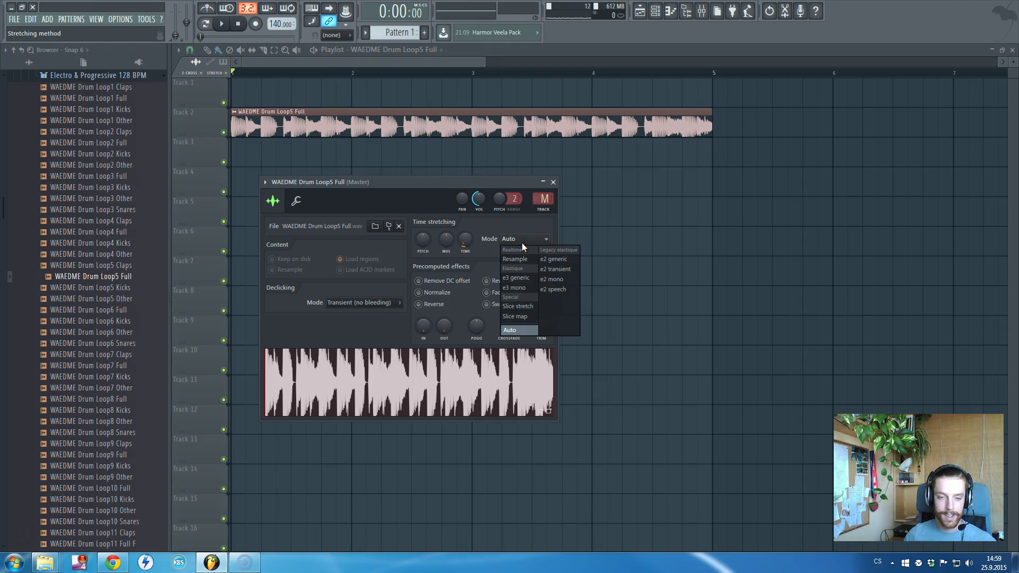
left_click(524, 250)
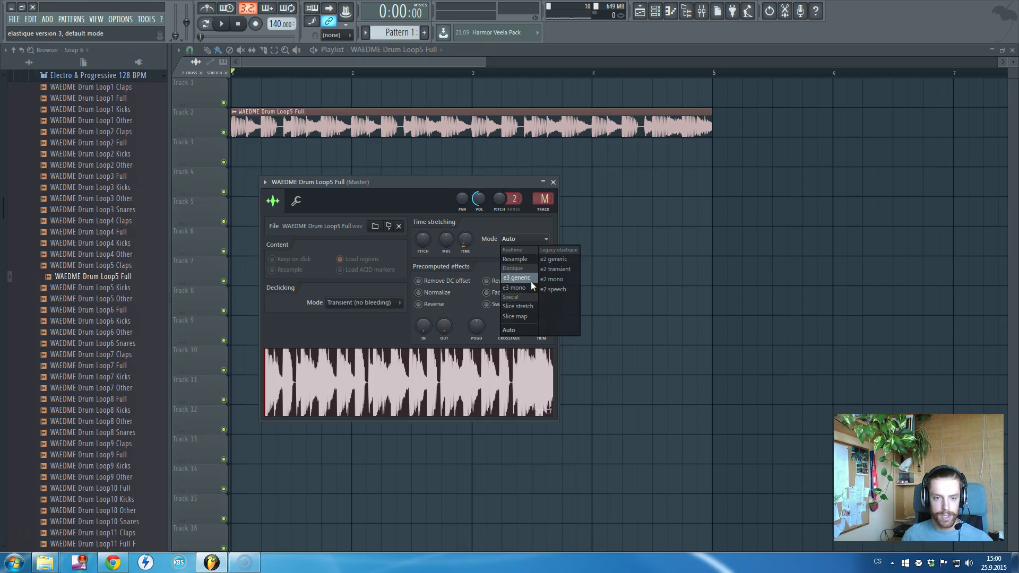
left_click(531, 279)
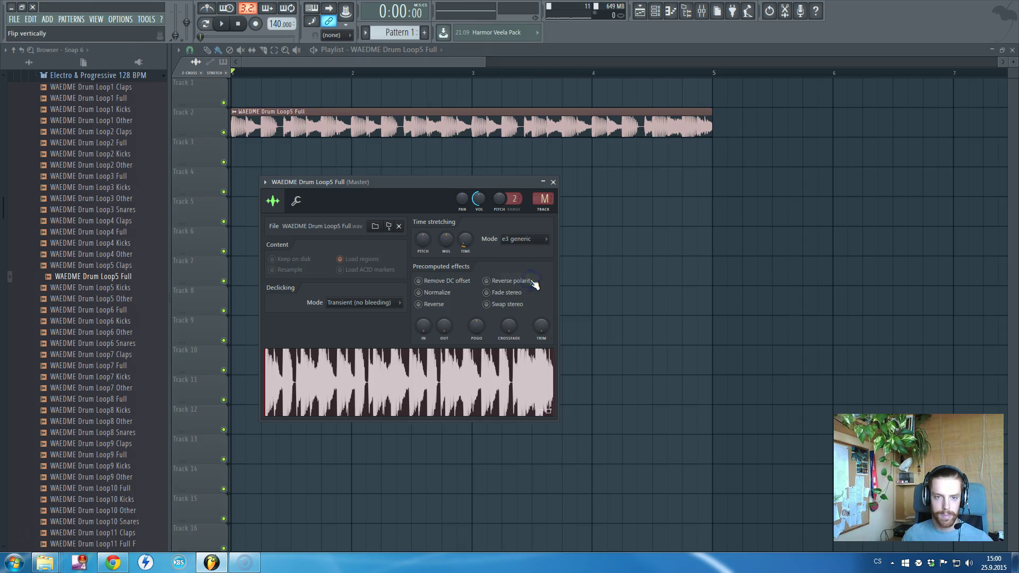
key("space")
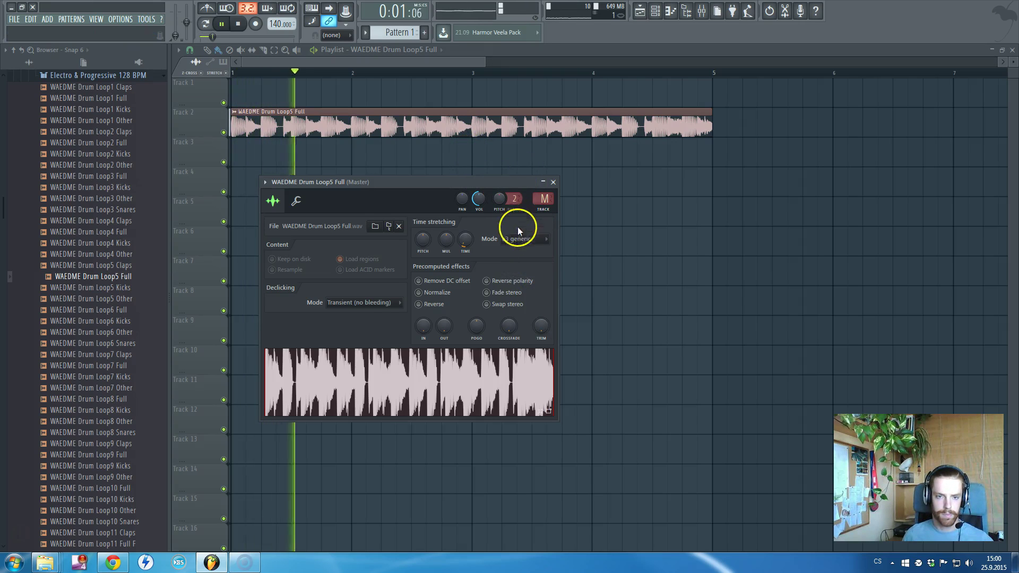
key("space")
Compare the Resample stretch mode, then switch back to e3 generic.
left_click(520, 239)
left_click(521, 259)
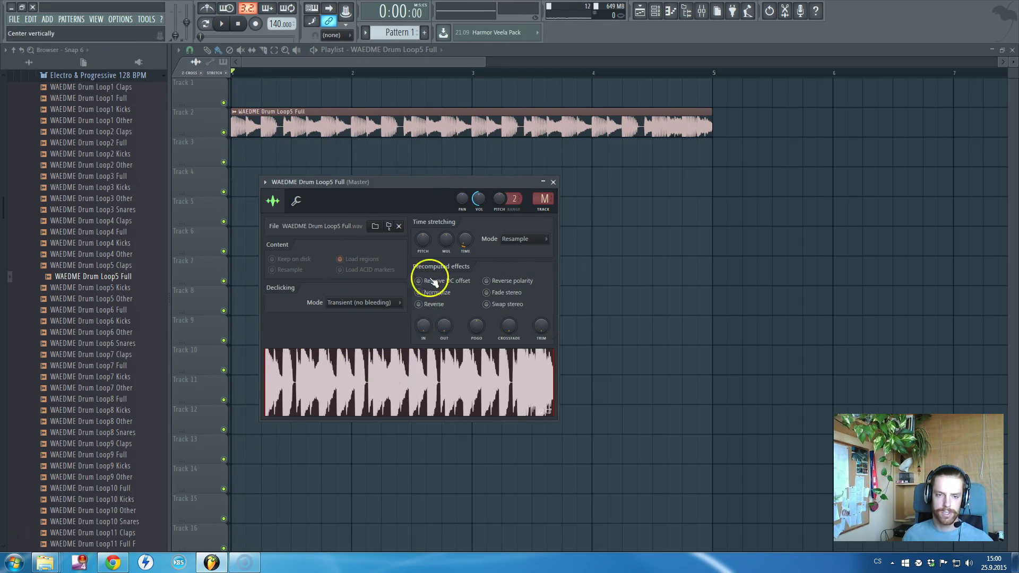
left_click(518, 242)
left_click(518, 277)
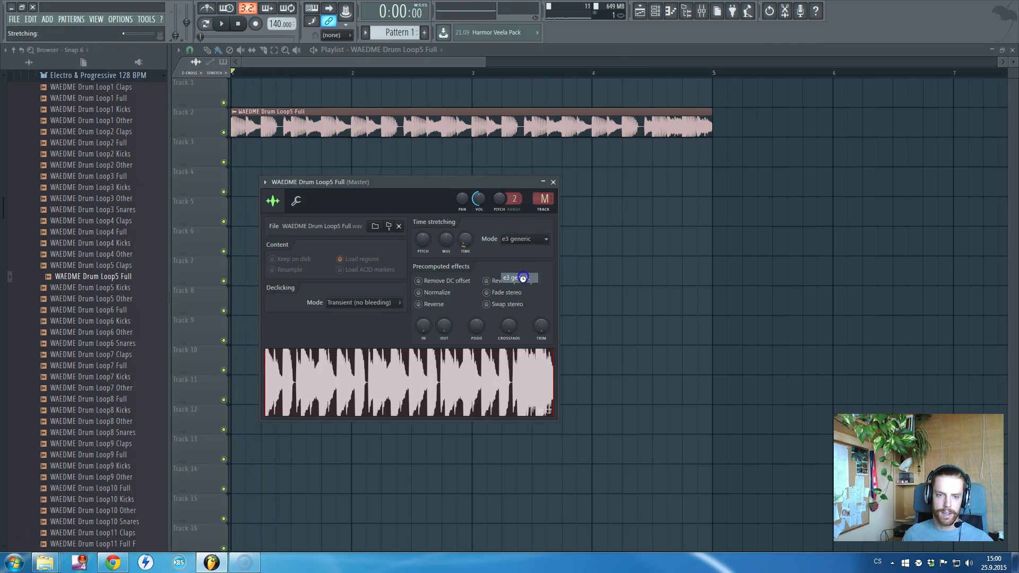
left_click(523, 243)
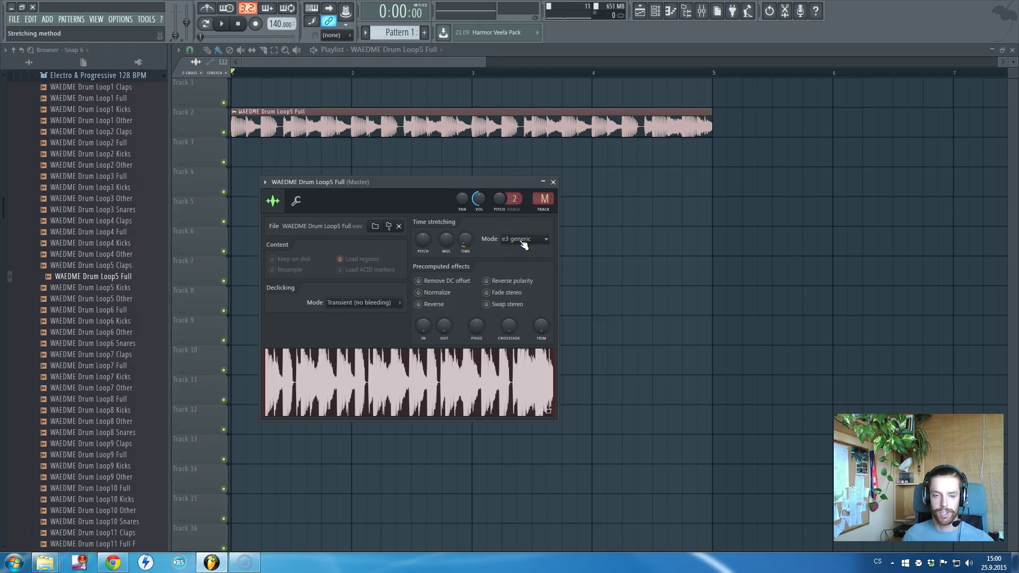
left_click(702, 130)
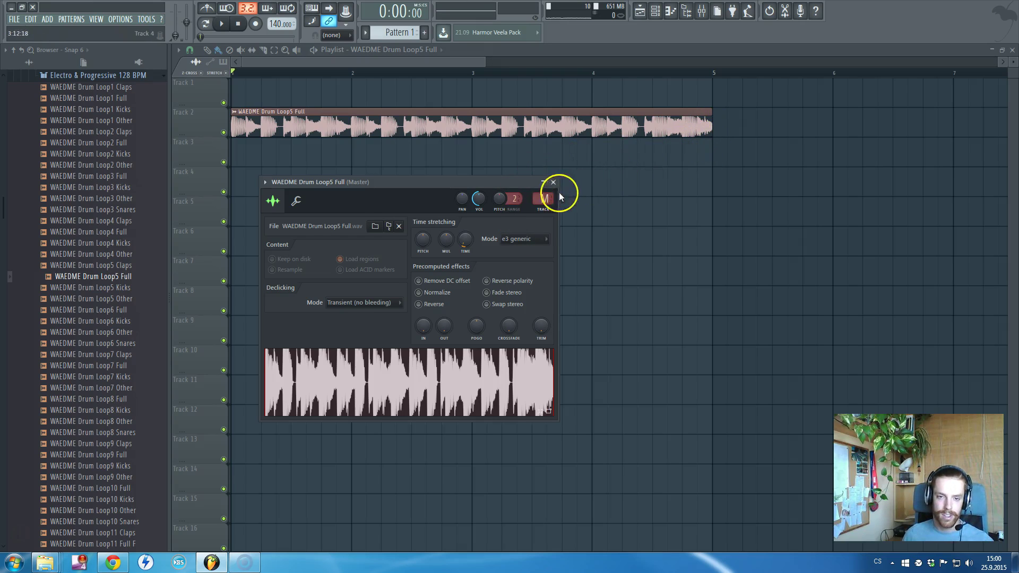
left_click(524, 240)
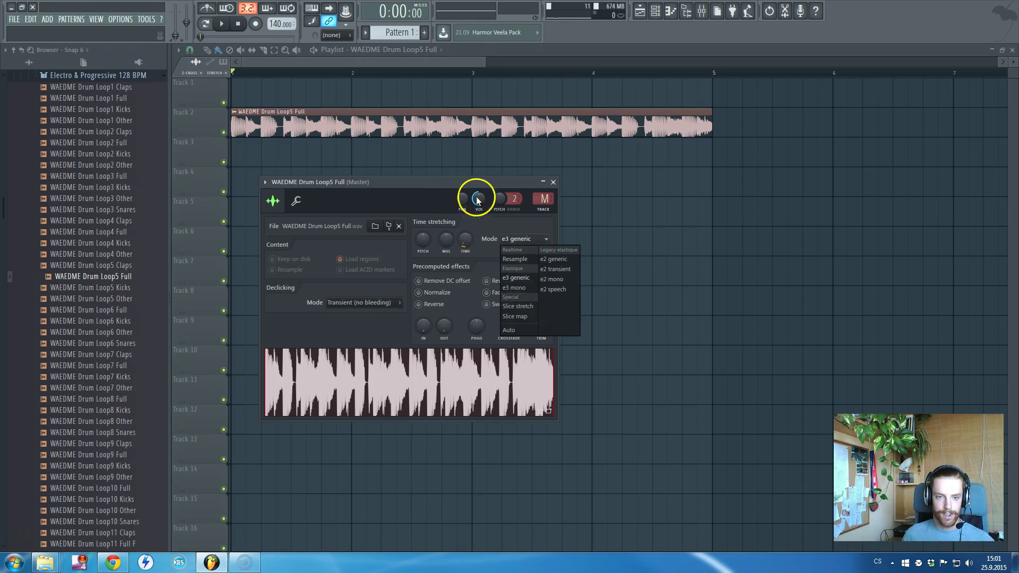
Close the settings, start playback, then reopen Loop5 Full's settings and re-pick e3 generic.
key("Escape")
key("Escape")
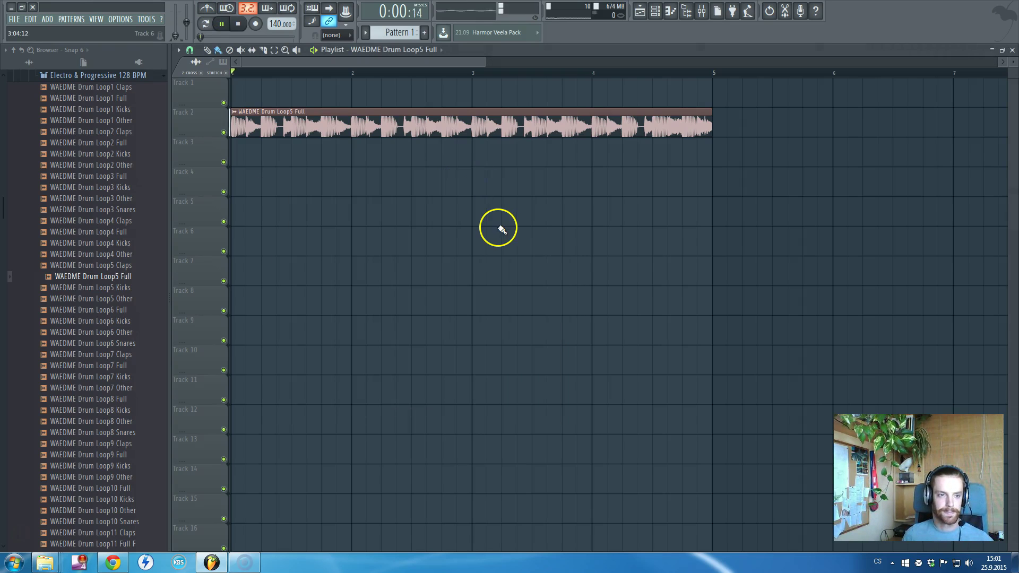
key("space")
key("space")
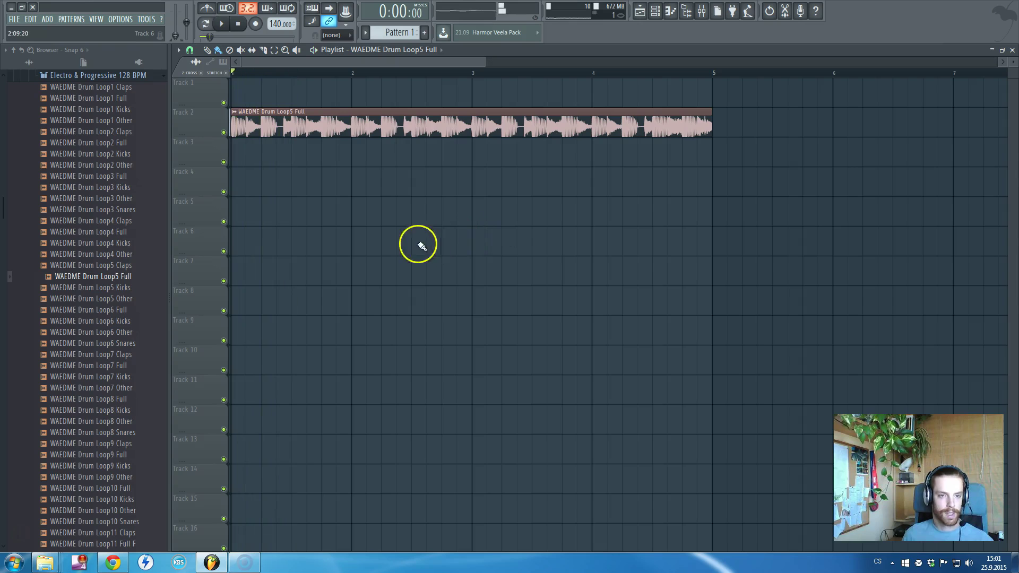
double_click(677, 127)
left_click(514, 239)
left_click(476, 243)
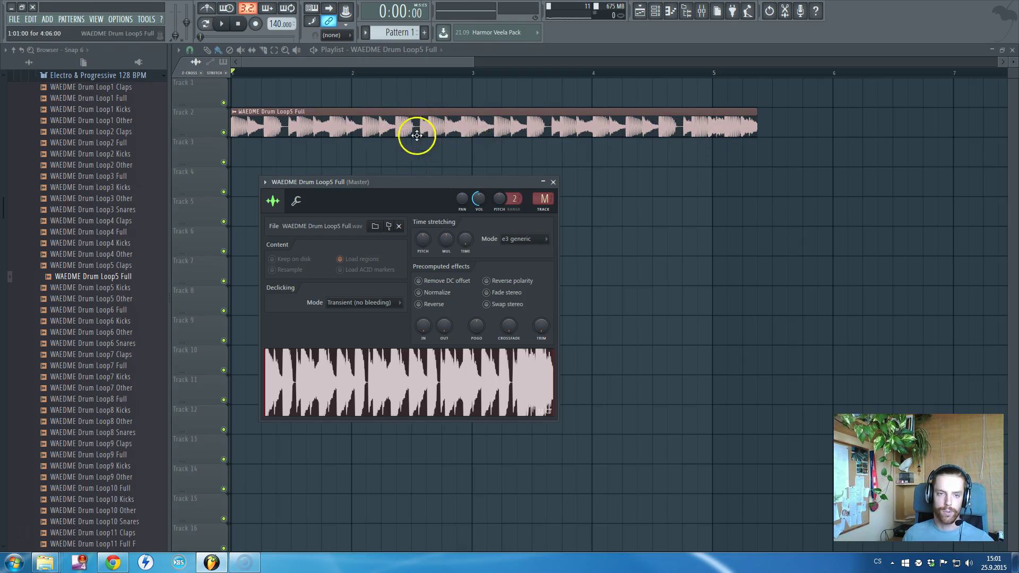
Stretch the drum loop to 4 bars, then try 2 bars and play it back.
right_click(465, 239)
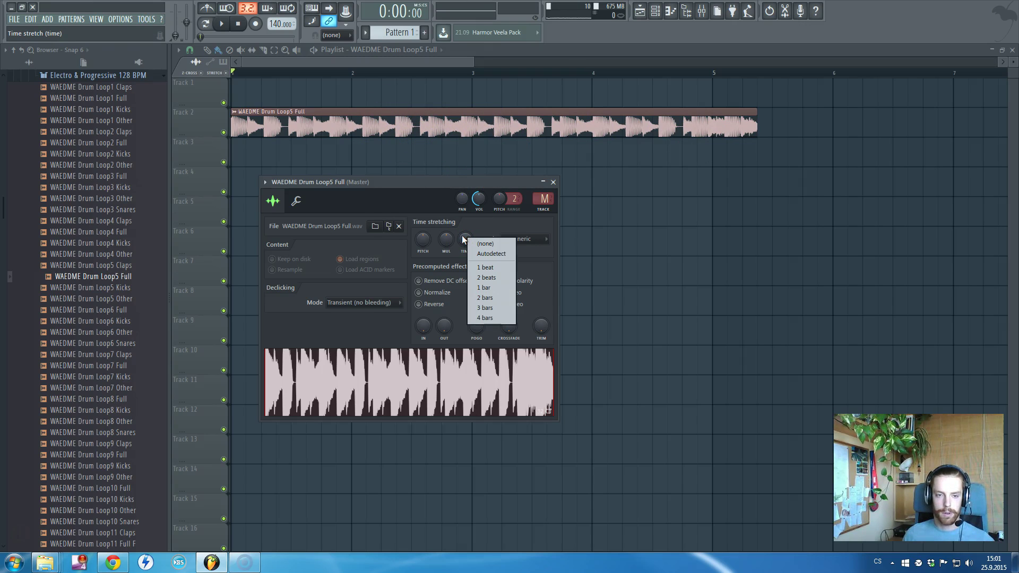
left_click(460, 252)
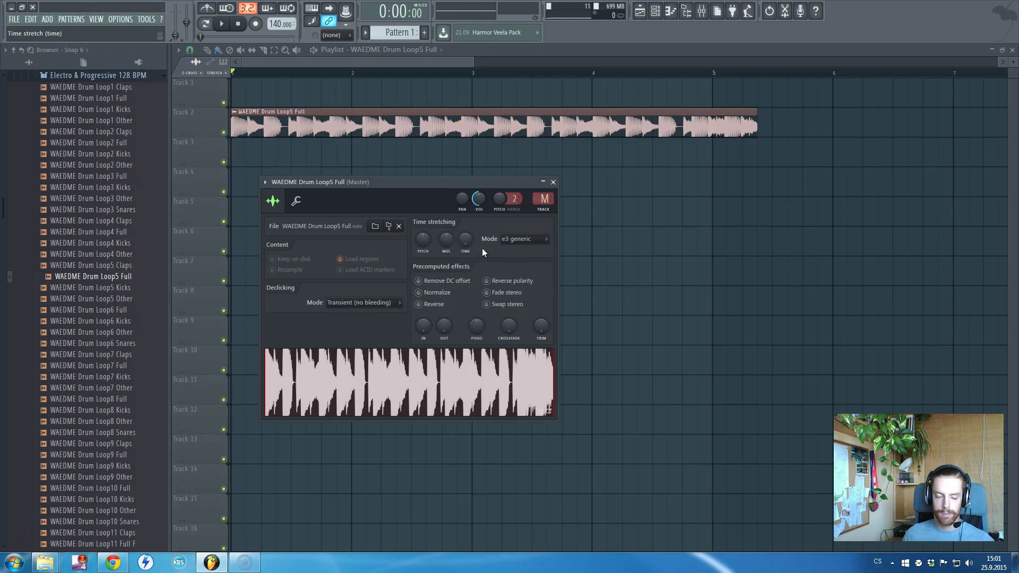
right_click(466, 240)
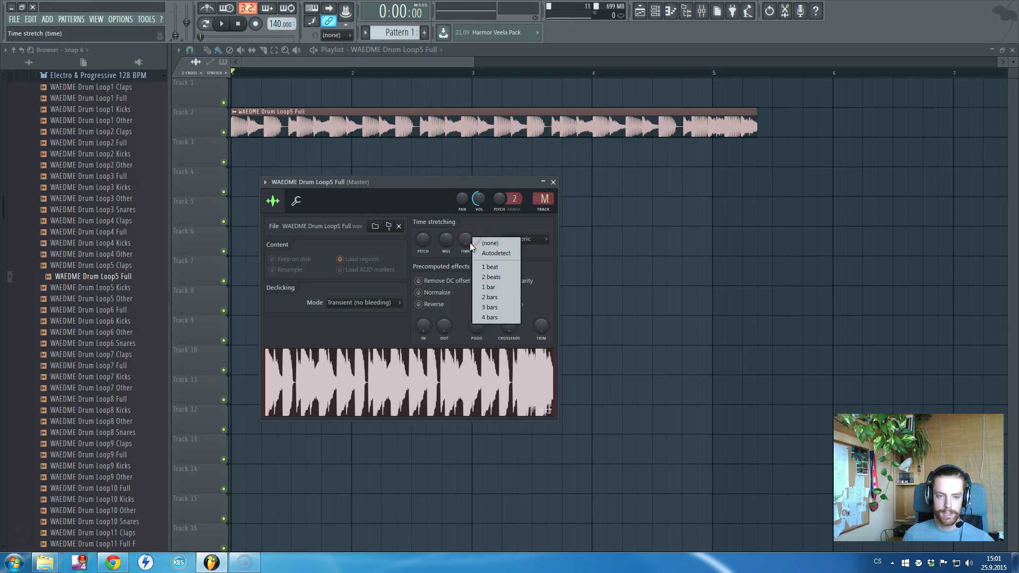
left_click(492, 324)
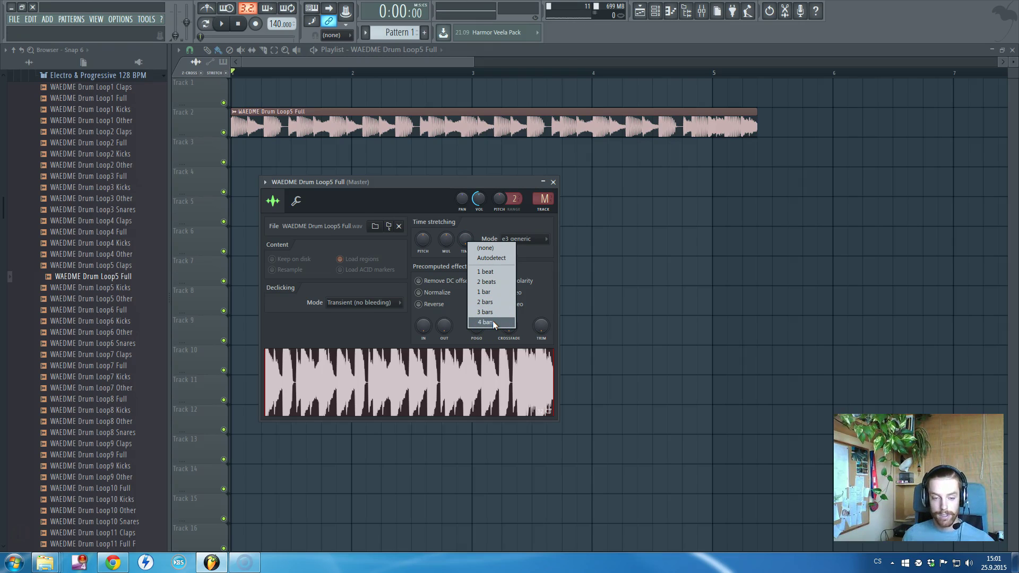
left_click(493, 322)
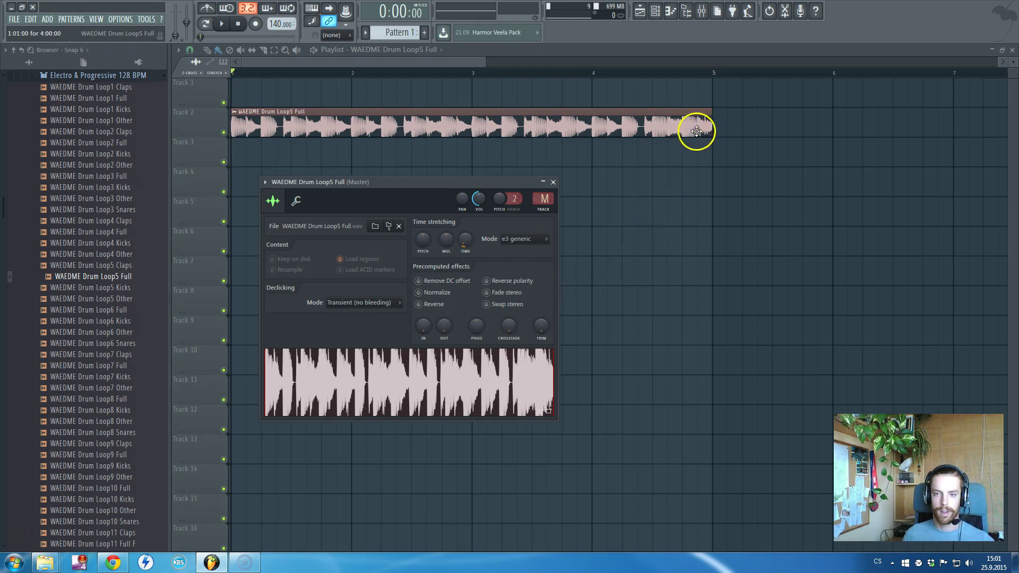
right_click(464, 239)
left_click(488, 301)
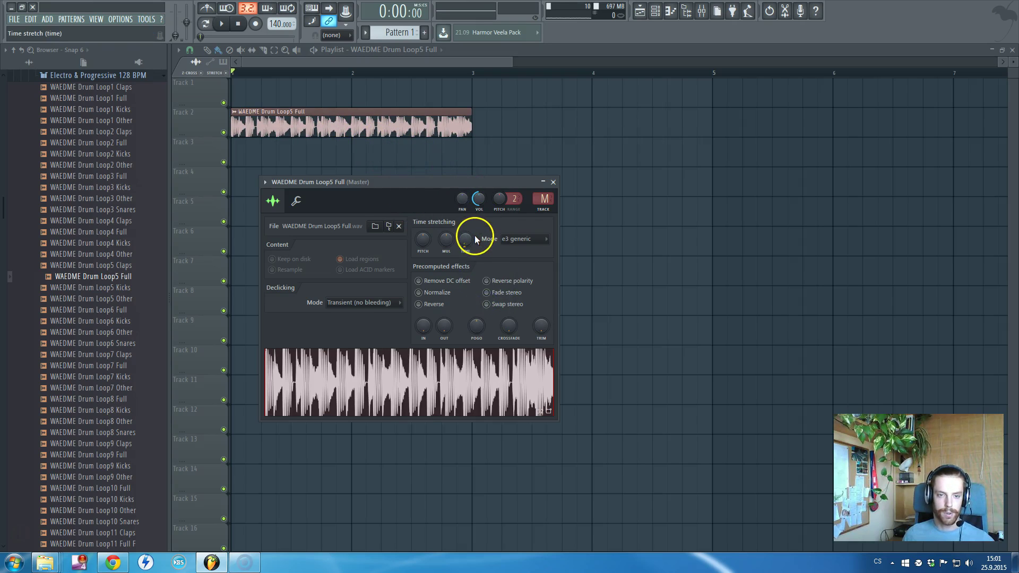
key("space")
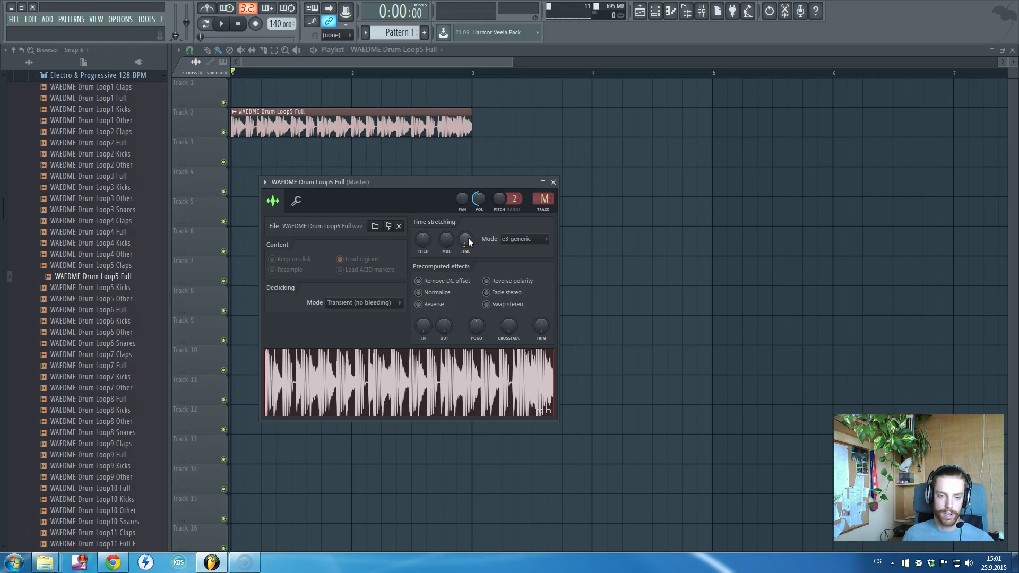
Restore the 4-bar stretch length and close the drum loop's sample settings.
right_click(464, 239)
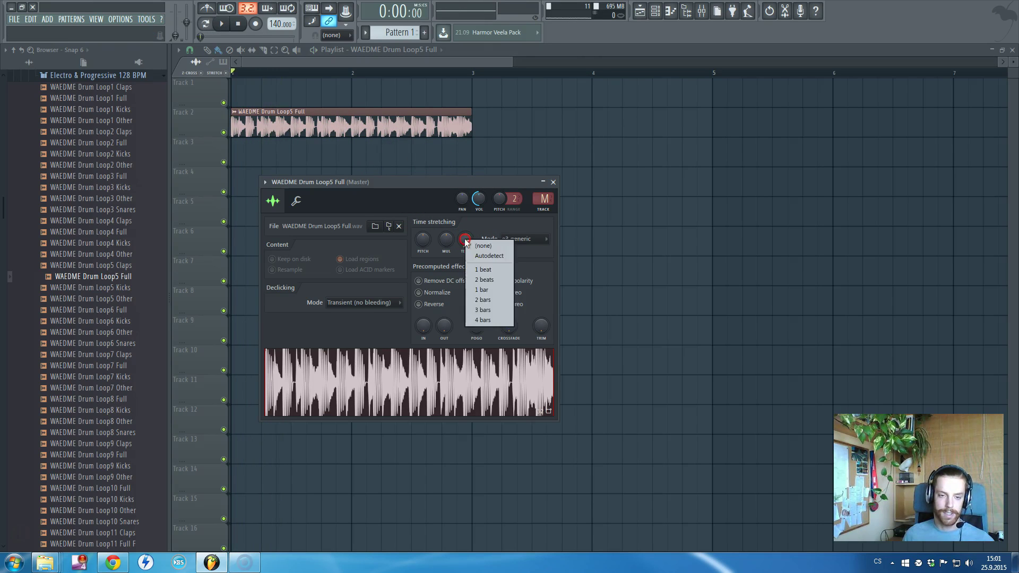
left_click(483, 320)
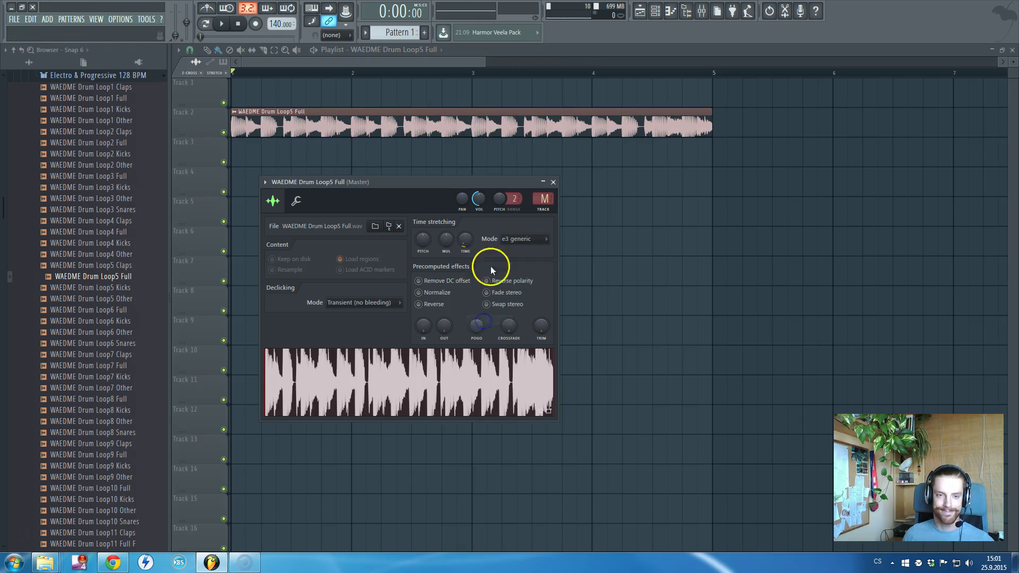
left_click_drag(435, 63, 405, 109)
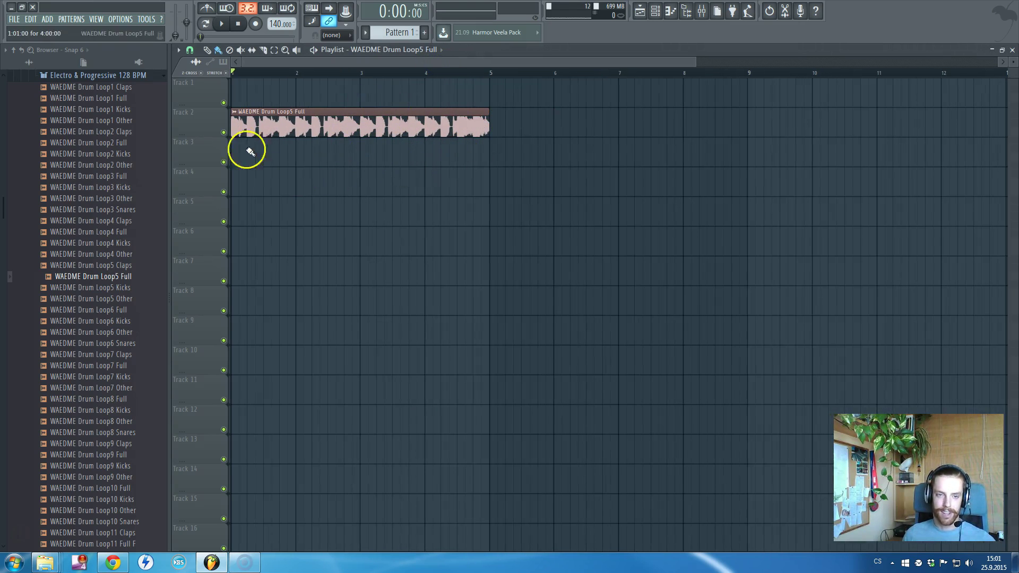
double_click(387, 112)
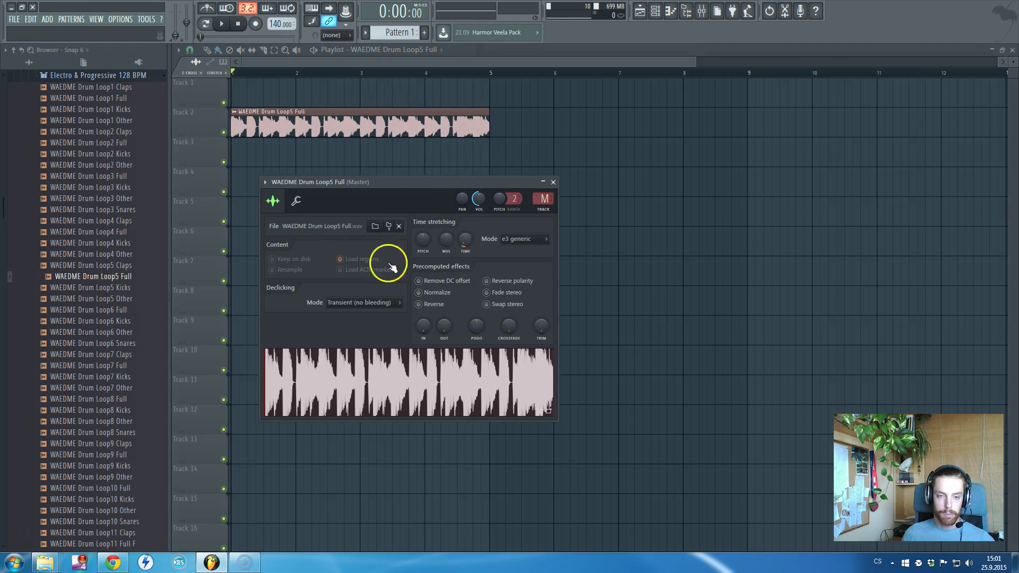
left_click(465, 238)
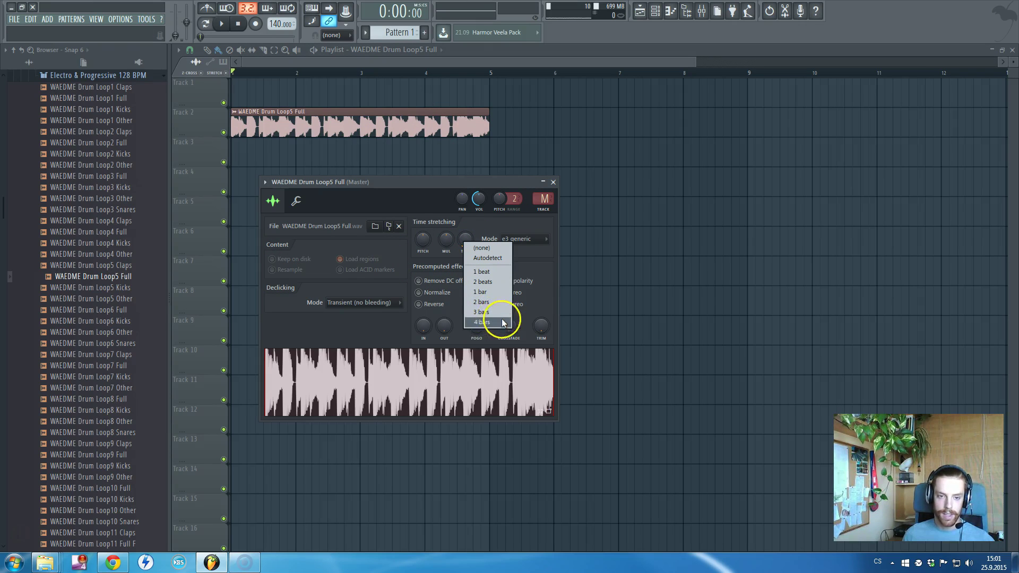
left_click(482, 183)
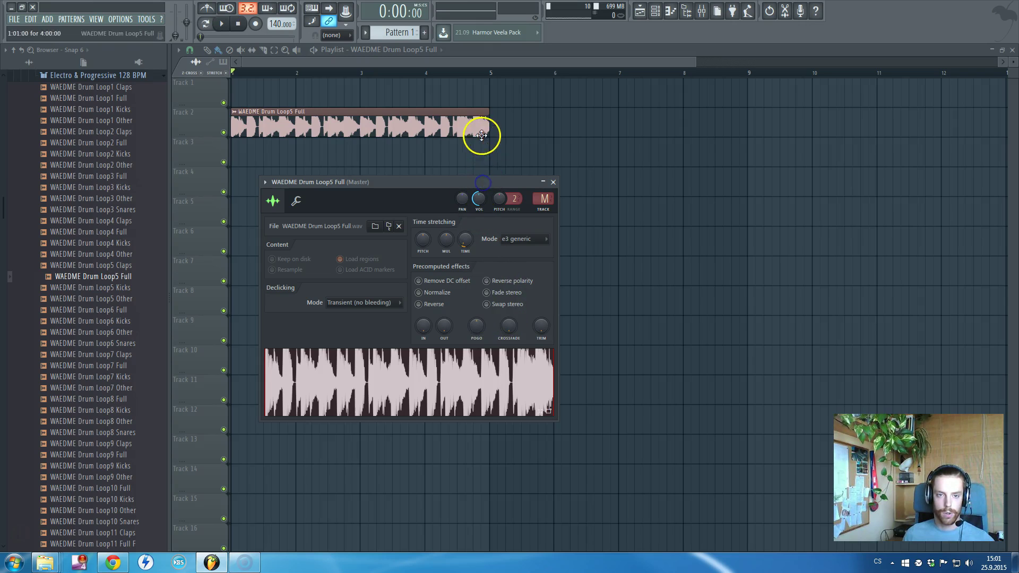
left_click(552, 182)
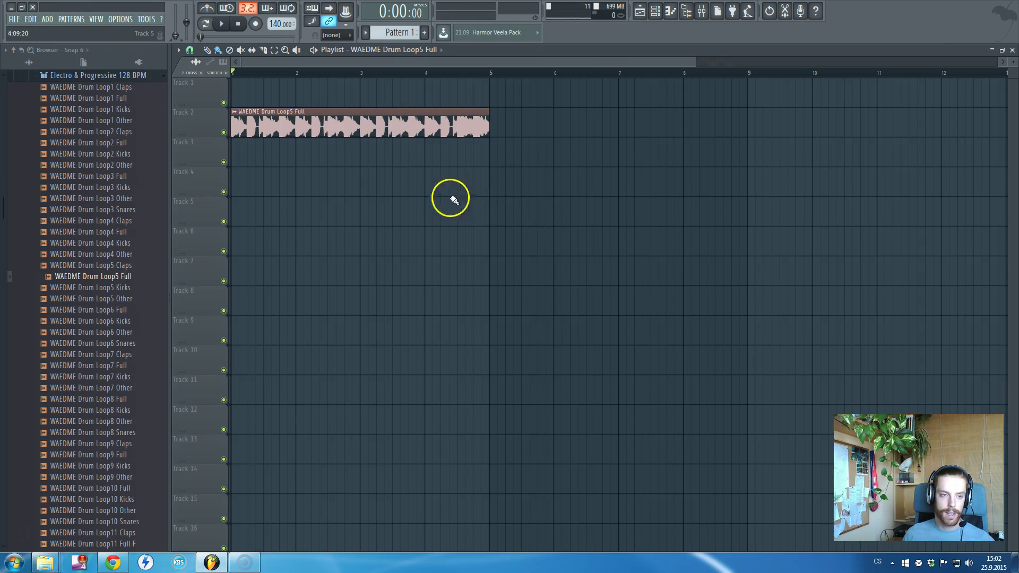
Collapse the 128 BPM browser folder and drag Break Lead WET.wav onto Track 2 near bar 7.
scroll(121, 276, "up", 4)
left_click(120, 208)
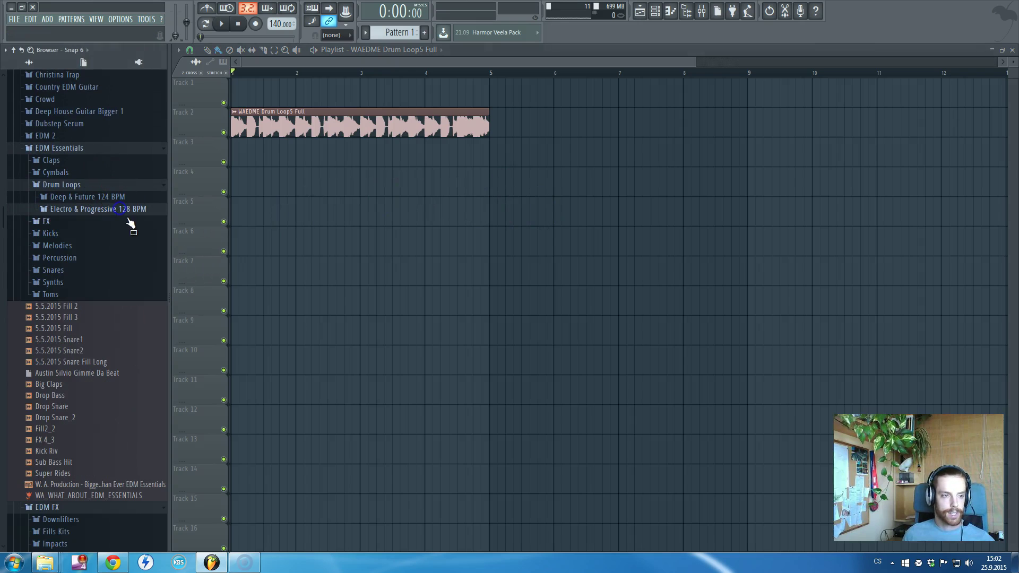
left_click(112, 244)
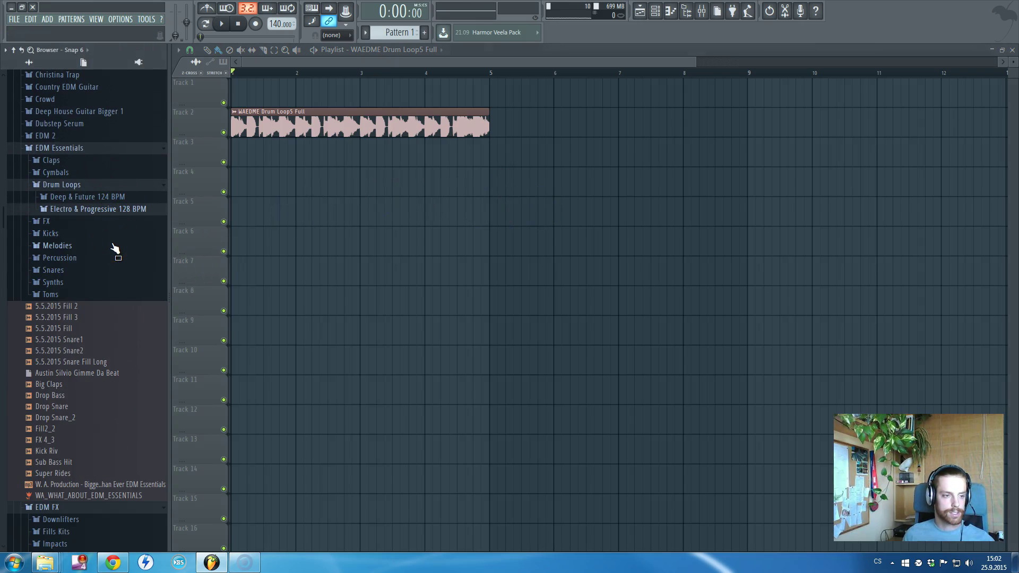
left_click(78, 319)
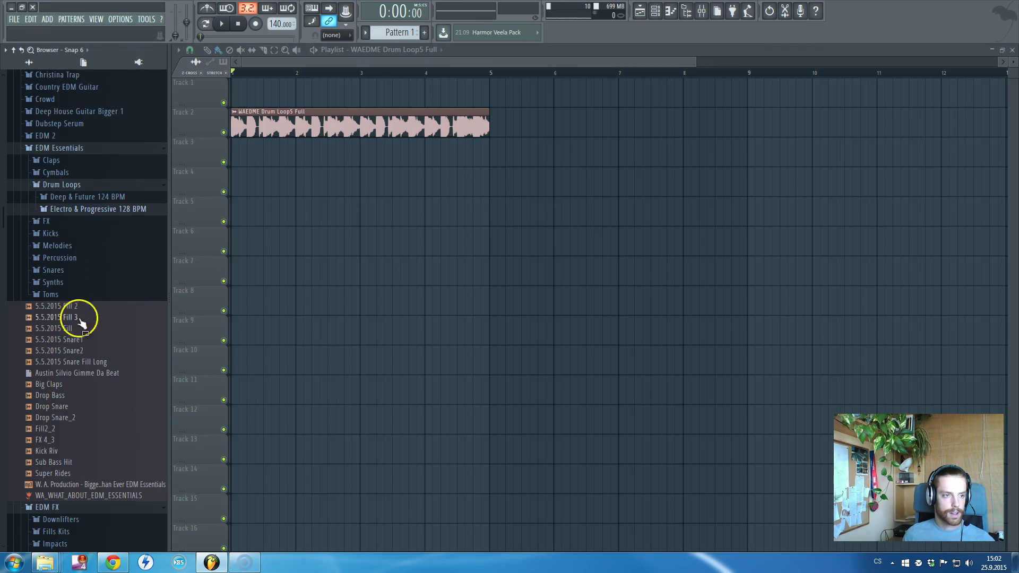
left_click(47, 561)
left_click(439, 519)
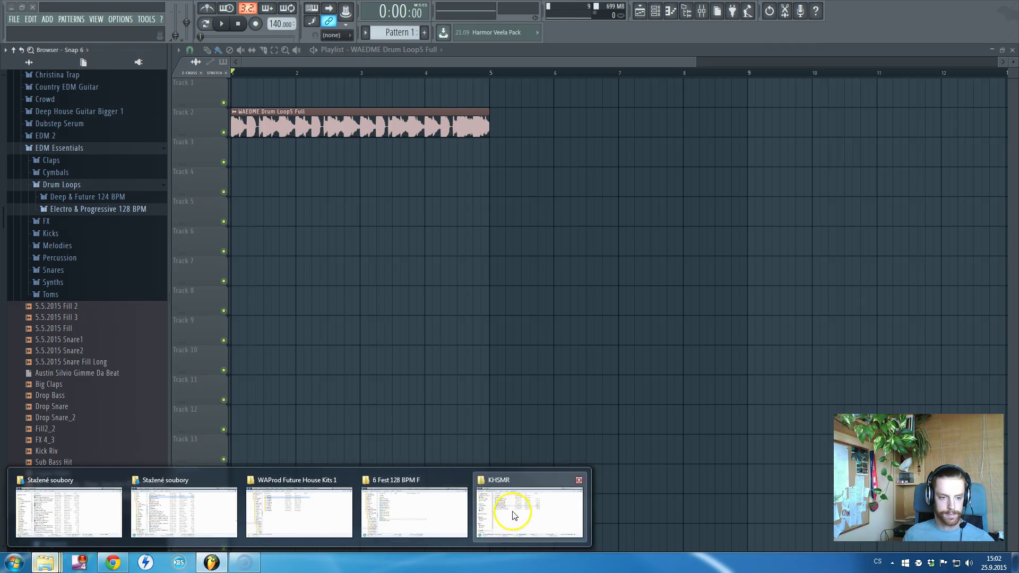
left_click(409, 511)
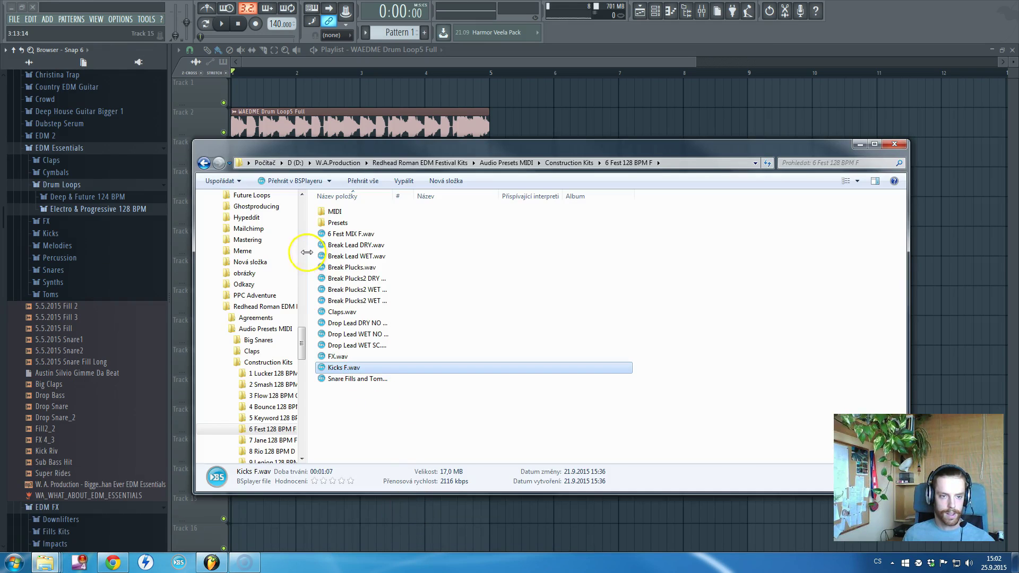
left_click_drag(374, 259, 609, 120)
Add Drop Lead WET SC from the 6 Fest 128 BPM F folder and place it at Track 5, bar 1.
scroll(564, 155, "down", 5)
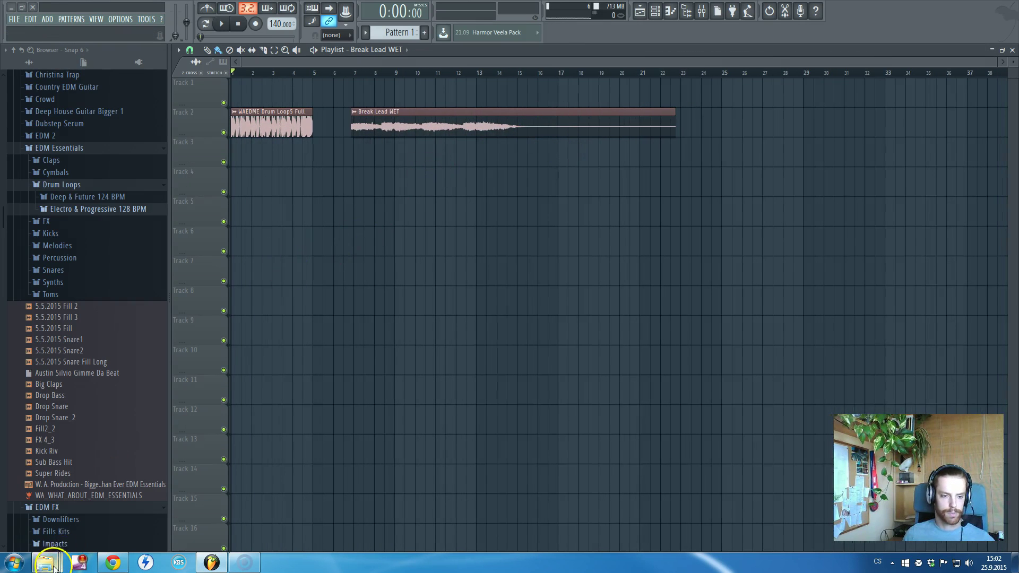
mouse_move(45, 562)
left_click(364, 528)
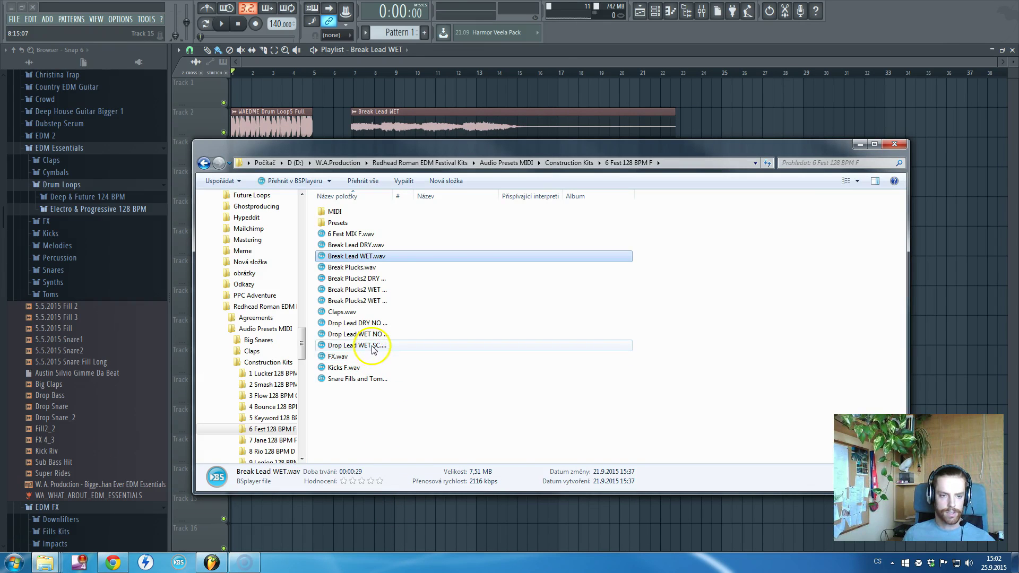
left_click_drag(366, 346, 759, 117)
left_click_drag(888, 111, 384, 218)
scroll(384, 218, "down", 3)
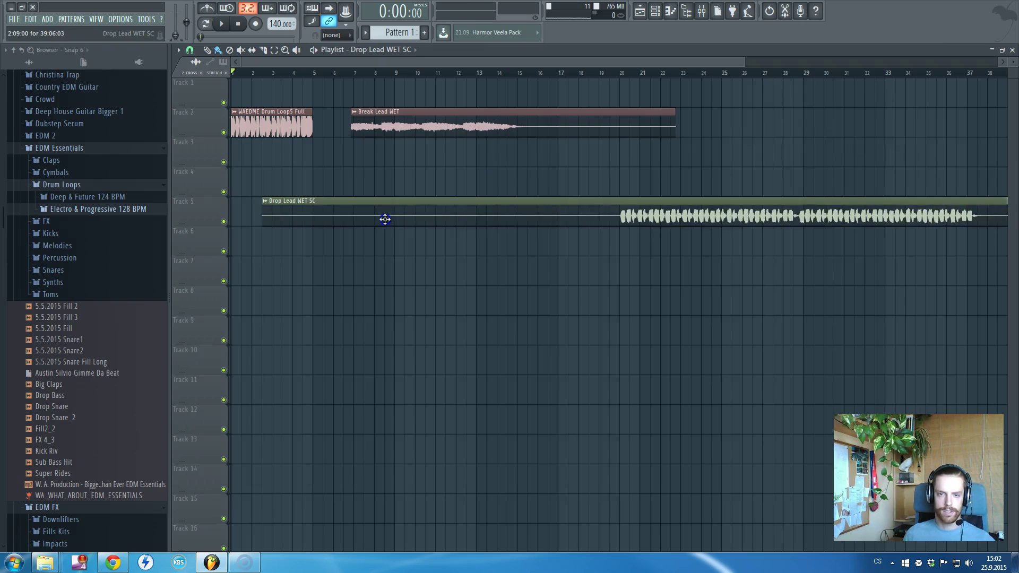
left_click_drag(568, 221, 345, 176)
Delete the Break Lead WET clip and trim Drop Lead WET SC to end near bar 39.
left_click(261, 117)
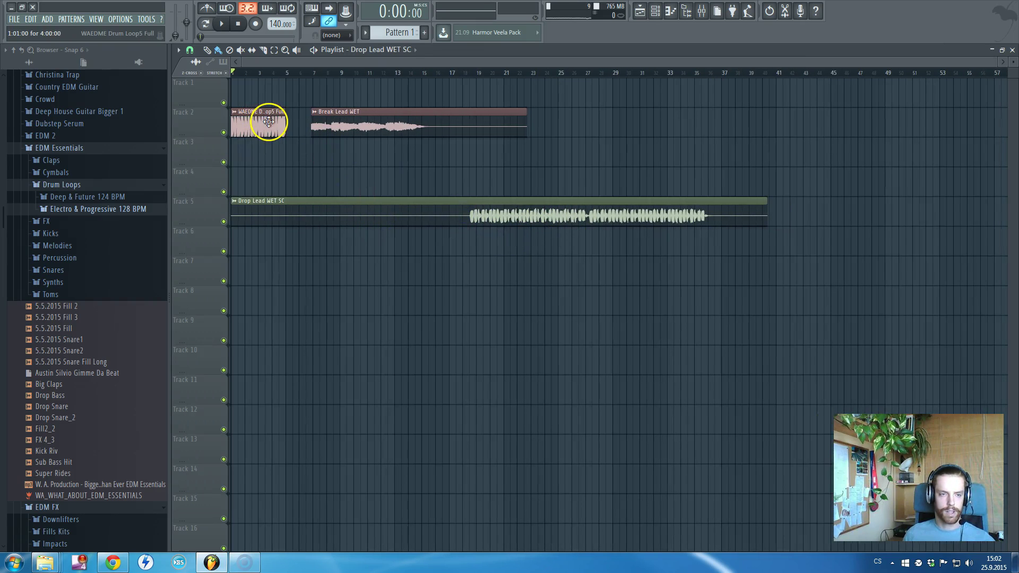
right_click(330, 123)
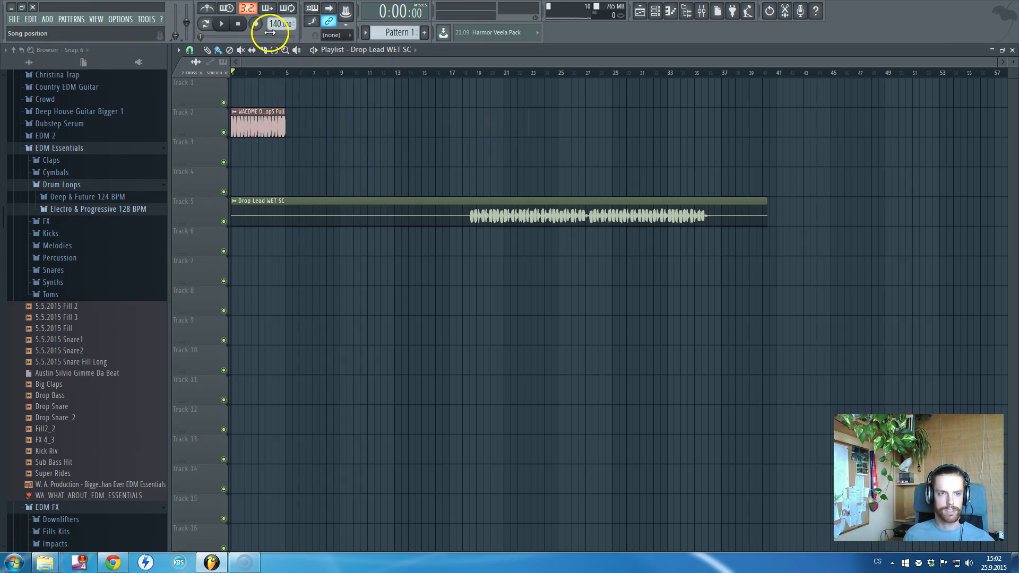
mouse_move(481, 218)
left_mouse_down()
mouse_move(539, 225)
mouse_move(606, 208)
mouse_move(755, 200)
mouse_move(369, 217)
mouse_move(578, 196)
mouse_move(690, 221)
mouse_move(737, 202)
mouse_move(457, 207)
mouse_move(486, 198)
left_mouse_up()
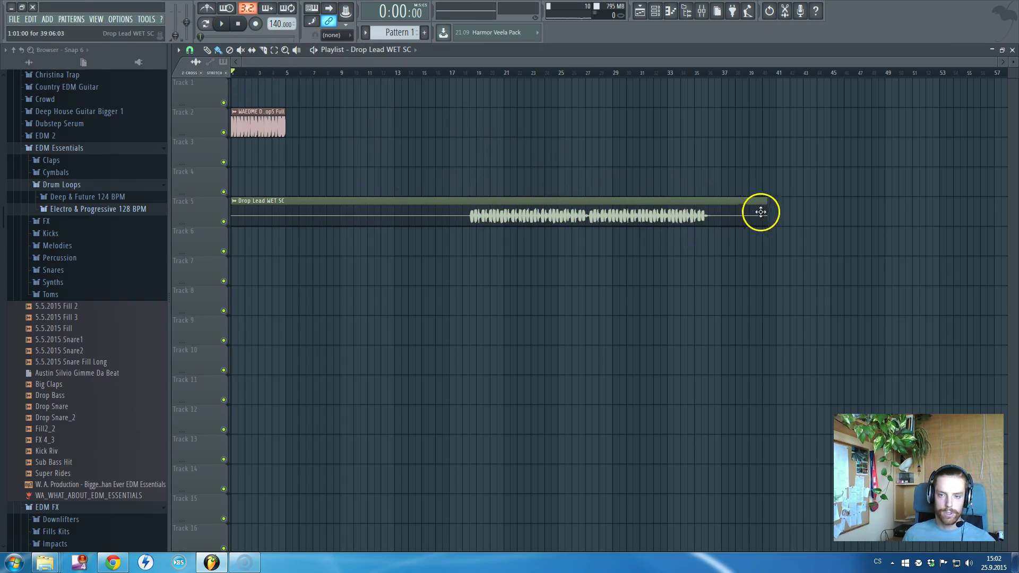
mouse_move(759, 212)
left_mouse_down()
mouse_move(769, 207)
mouse_move(719, 211)
mouse_move(794, 189)
mouse_move(759, 199)
left_mouse_up()
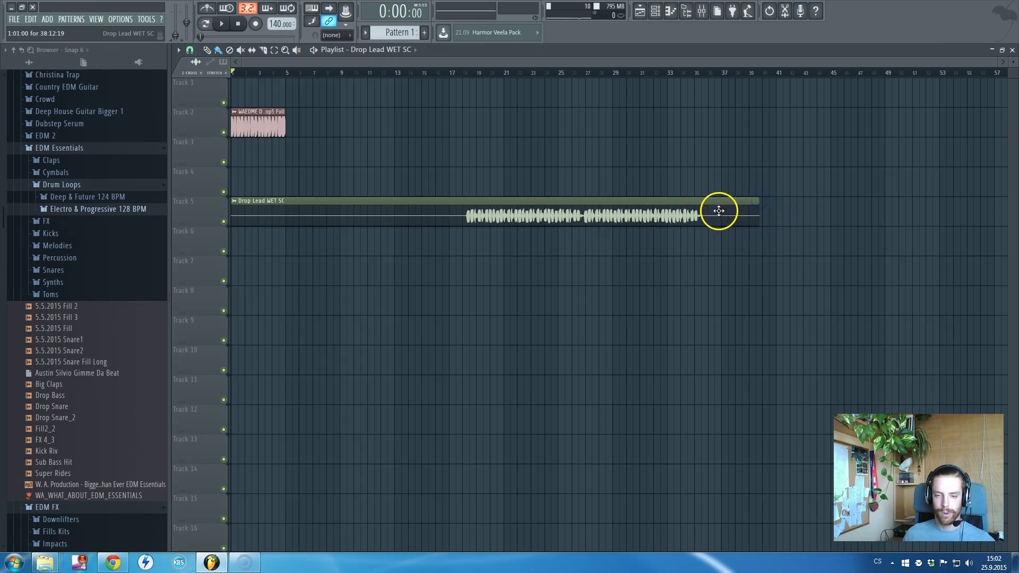
Open the Drop Lead WET SC channel settings, look over the time-stretch options, then close them.
double_click(660, 216)
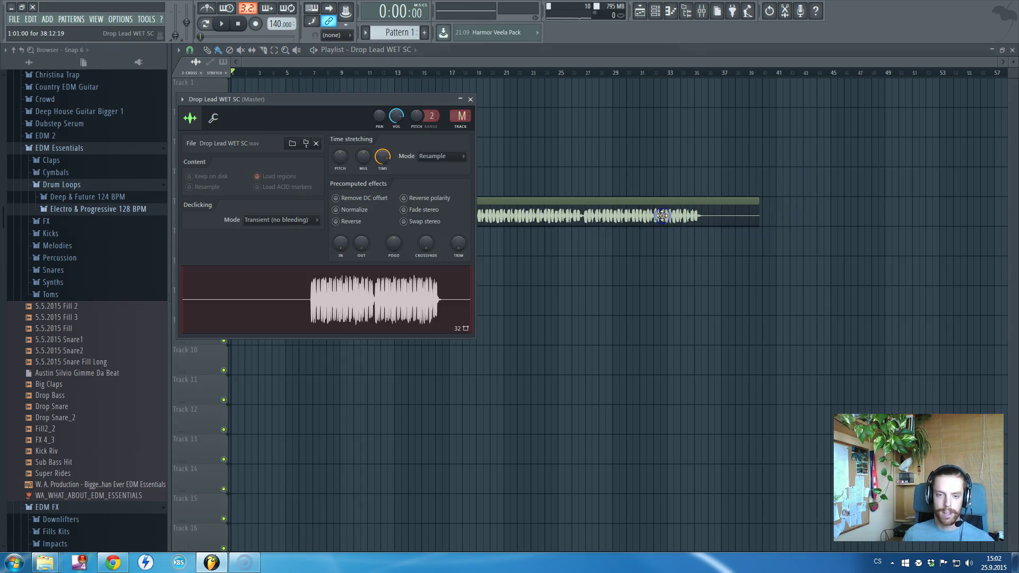
right_click(384, 156)
left_click(393, 160)
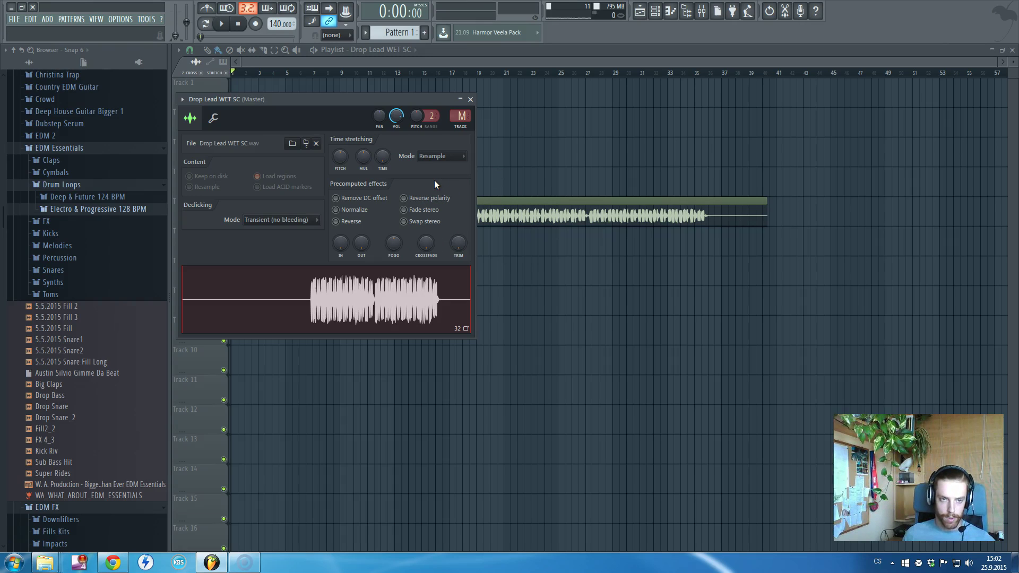
left_click_drag(406, 274, 460, 146)
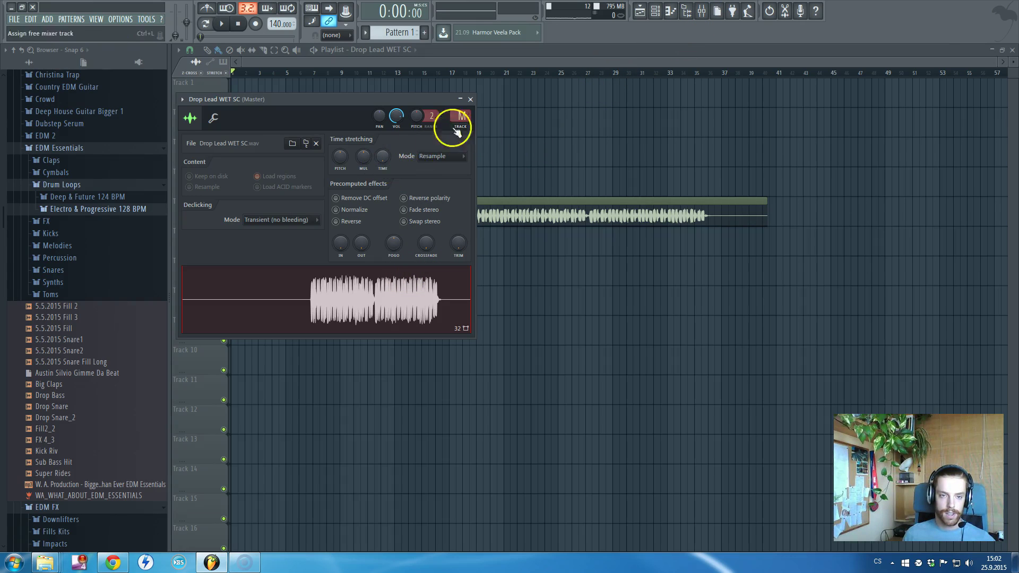
left_click(470, 99)
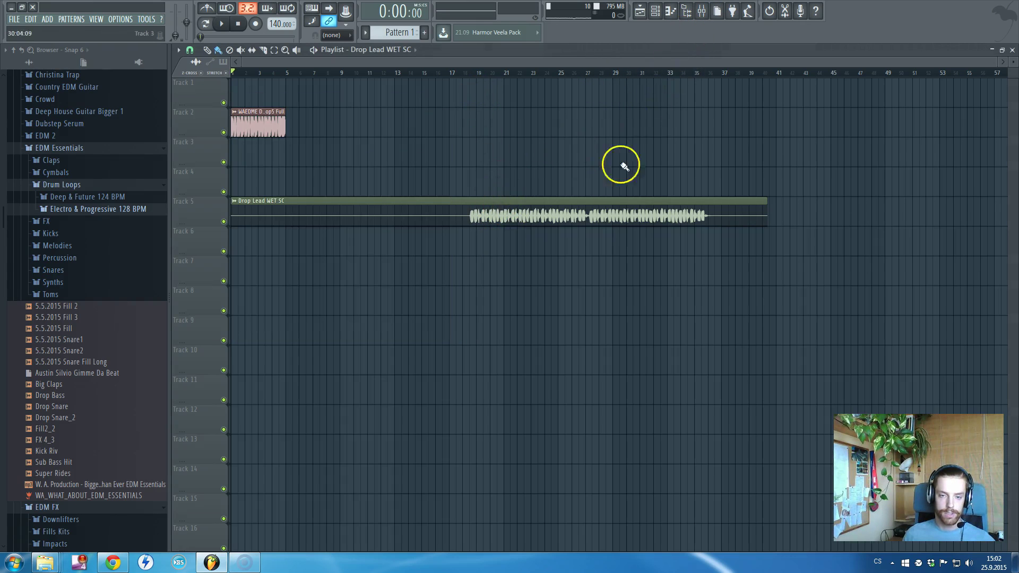
Reopen the Drop Lead WET SC settings at its time-stretch controls, with the mode on Resample.
double_click(568, 215)
left_click_drag(568, 216, 428, 293)
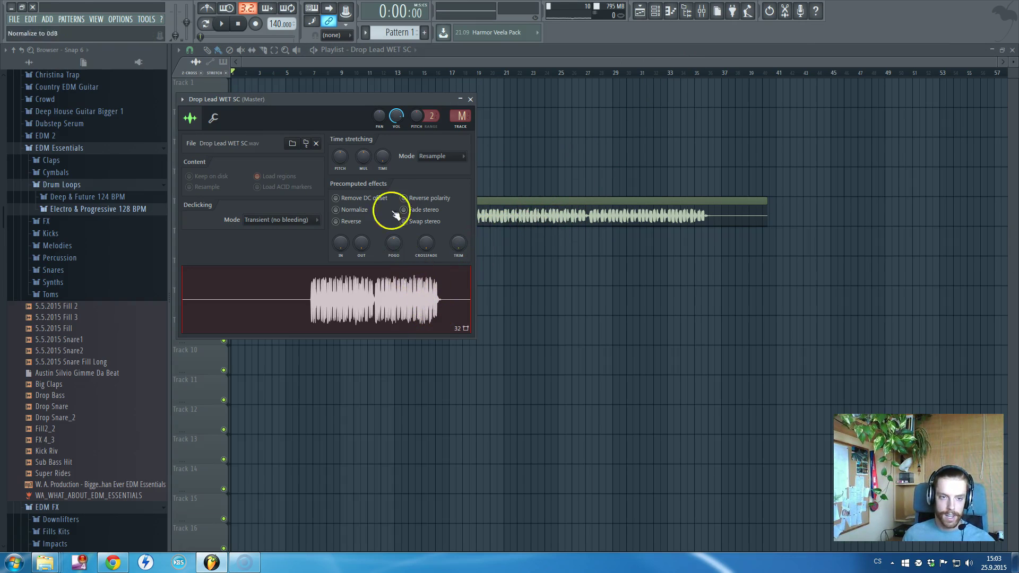
left_click(409, 293)
left_click(389, 158)
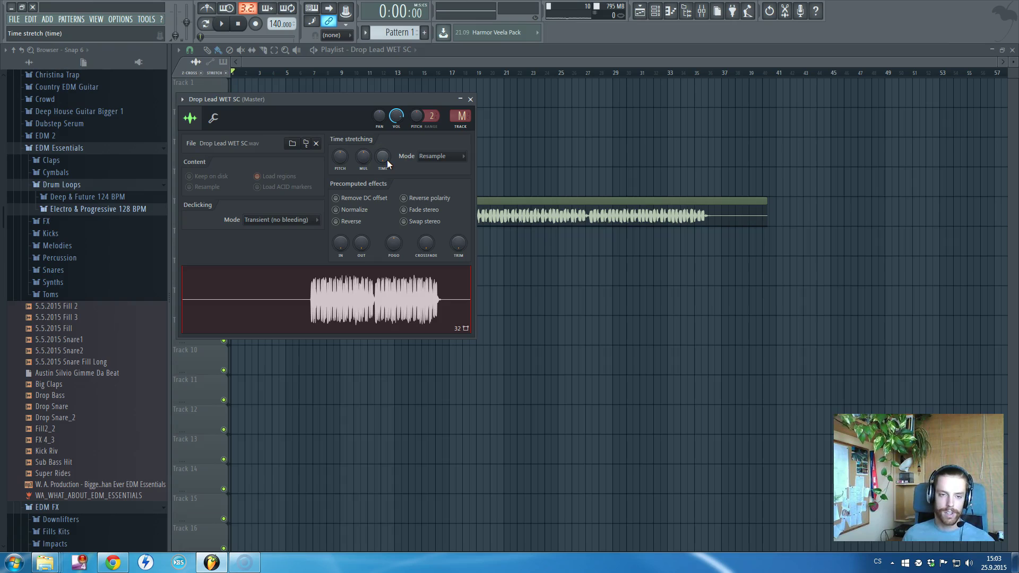
Autodetect the sample tempo, keep the embedded 128 BPM, and set the stretch mode to e3 generic.
right_click(387, 160)
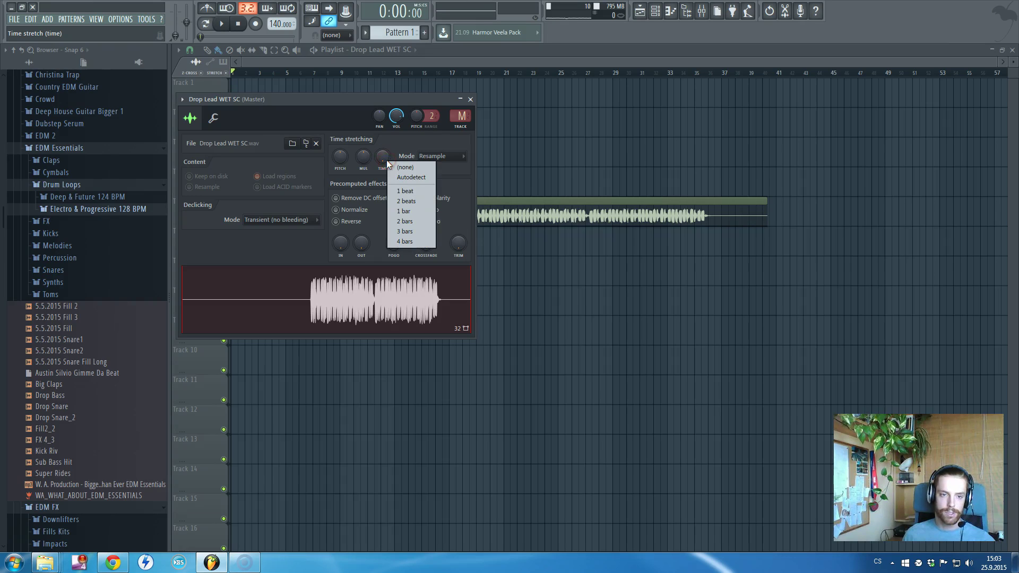
left_click(402, 175)
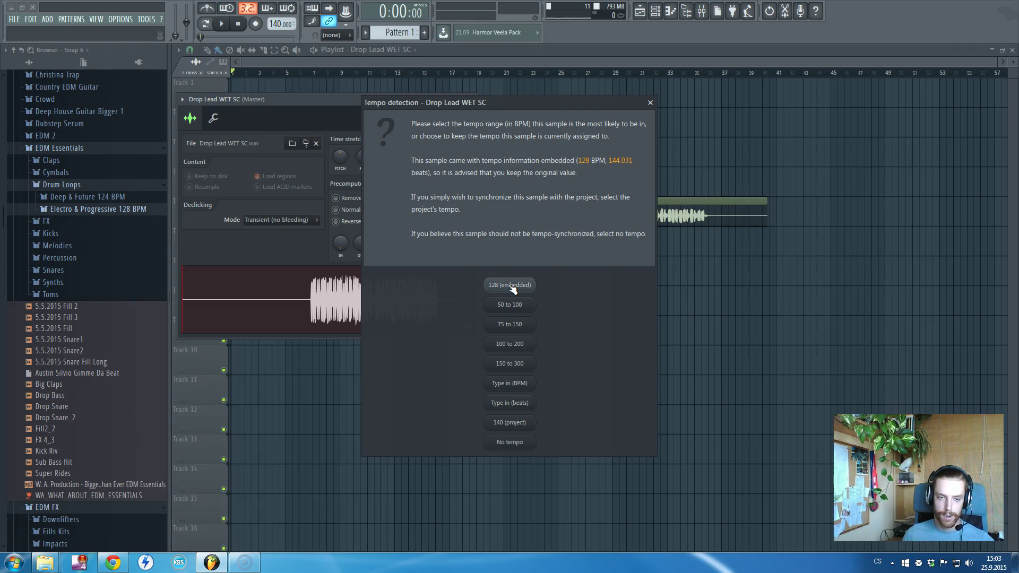
left_click(511, 286)
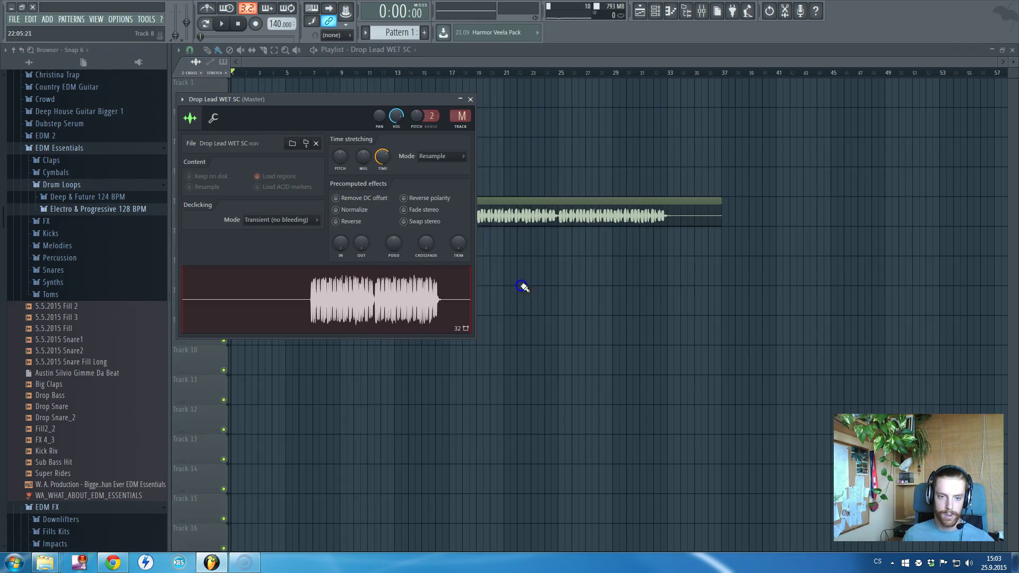
left_click(430, 160)
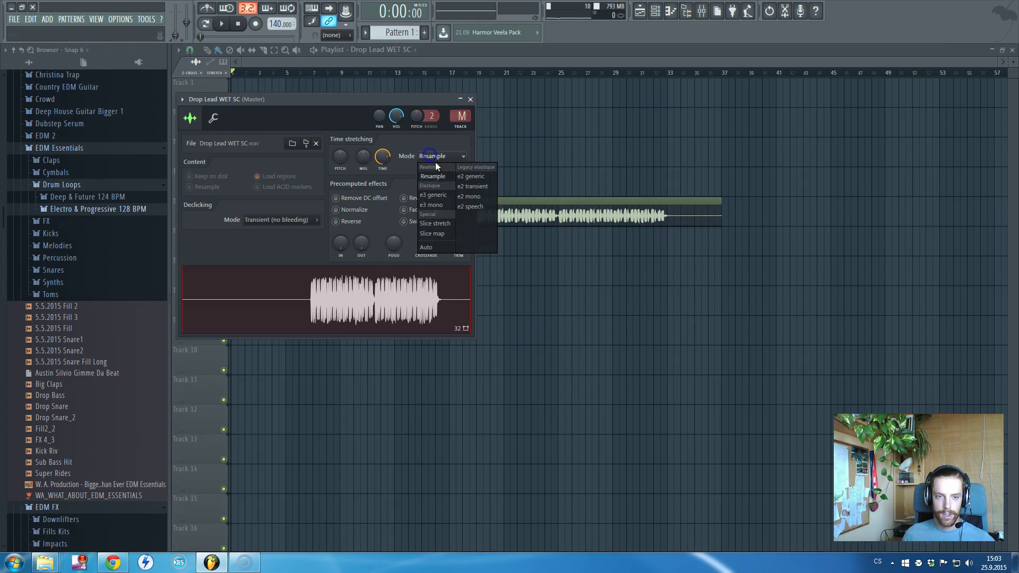
left_click(443, 194)
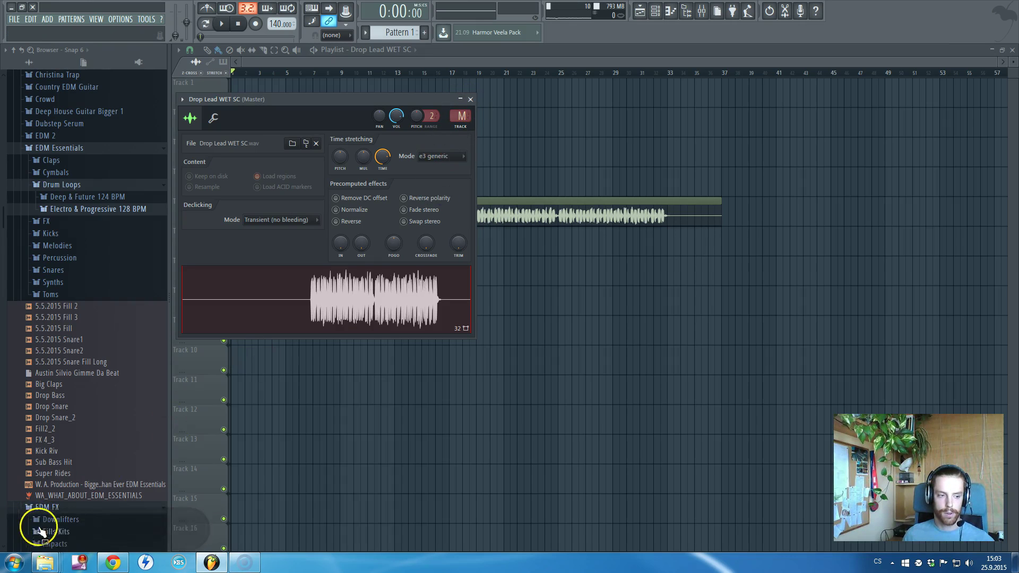
Set the song position to bar 17 and play it back with the metronome on.
left_click(470, 100)
scroll(429, 219, "up", 3)
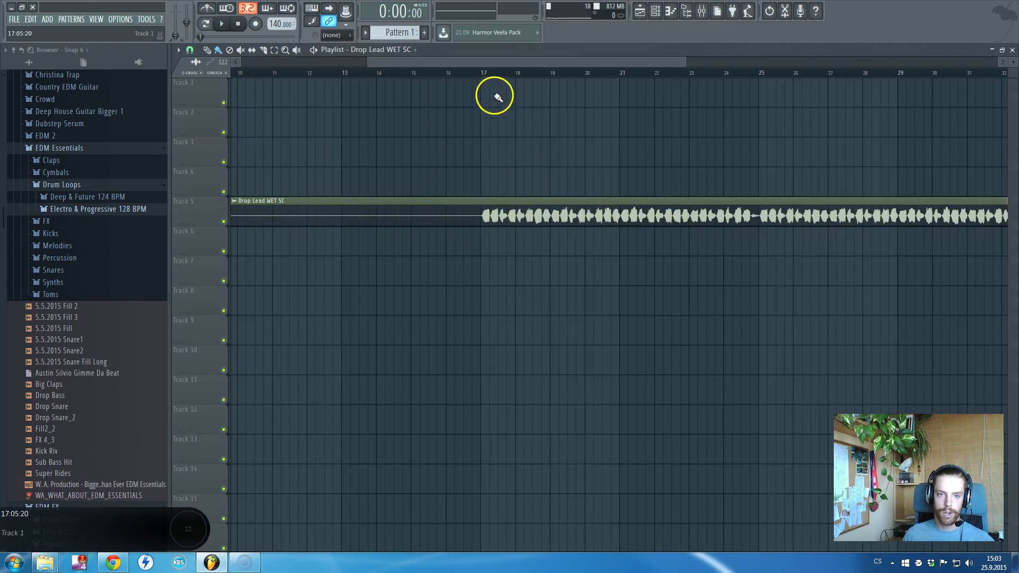
left_click(483, 73)
scroll(484, 160, "down", 3)
key("space")
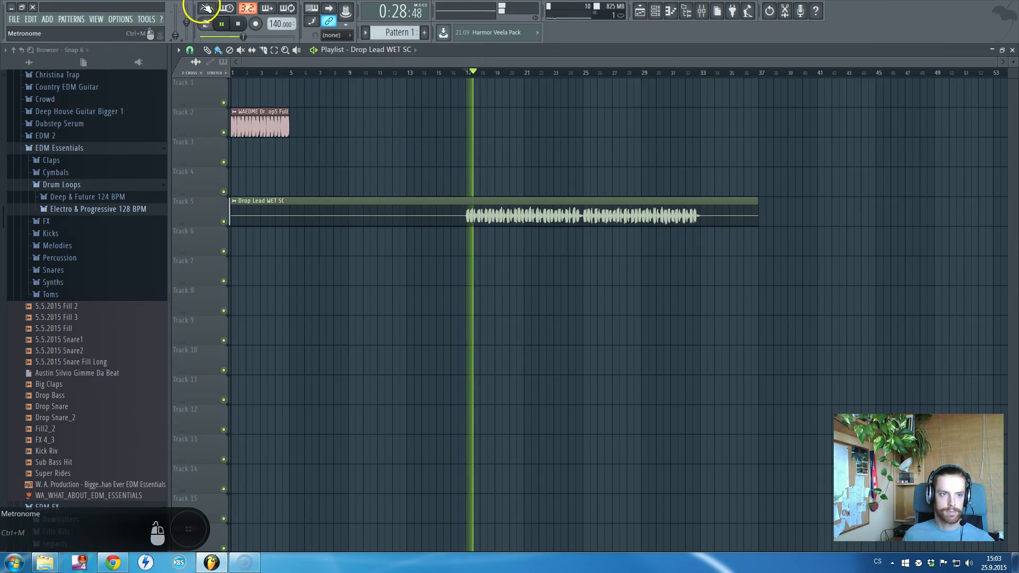
left_click(208, 9)
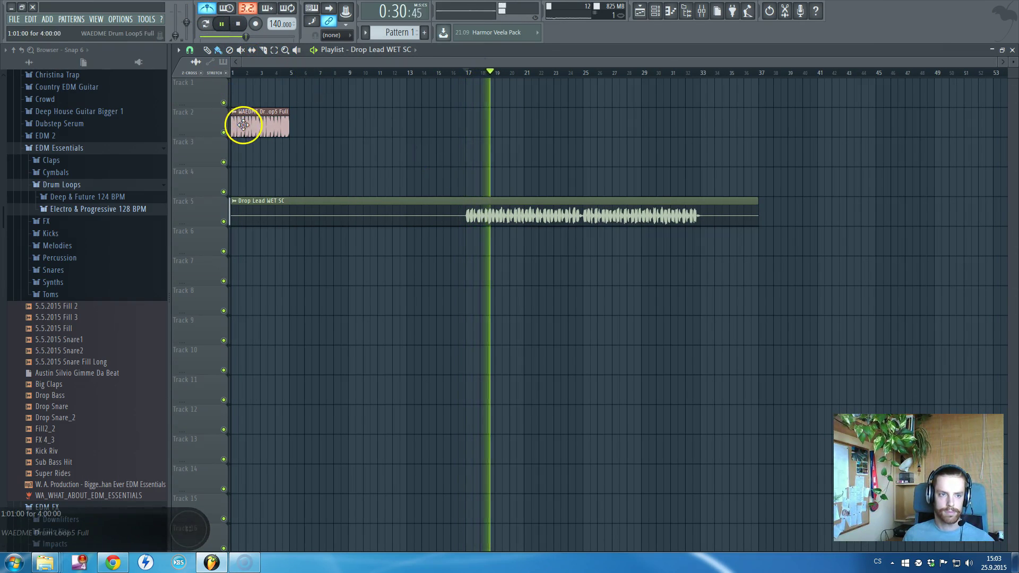
key("space")
Move the WAEDME drum clip to bar 17 and play from the drum loop.
left_click_drag(255, 125, 473, 130)
scroll(485, 130, "up", 3)
key("space")
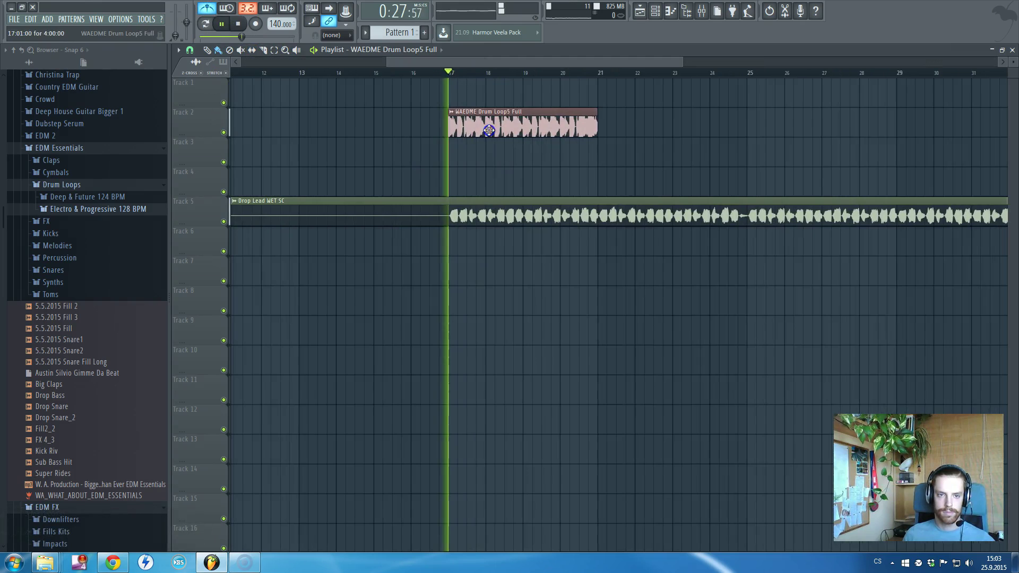
scroll(494, 159, "down", 3)
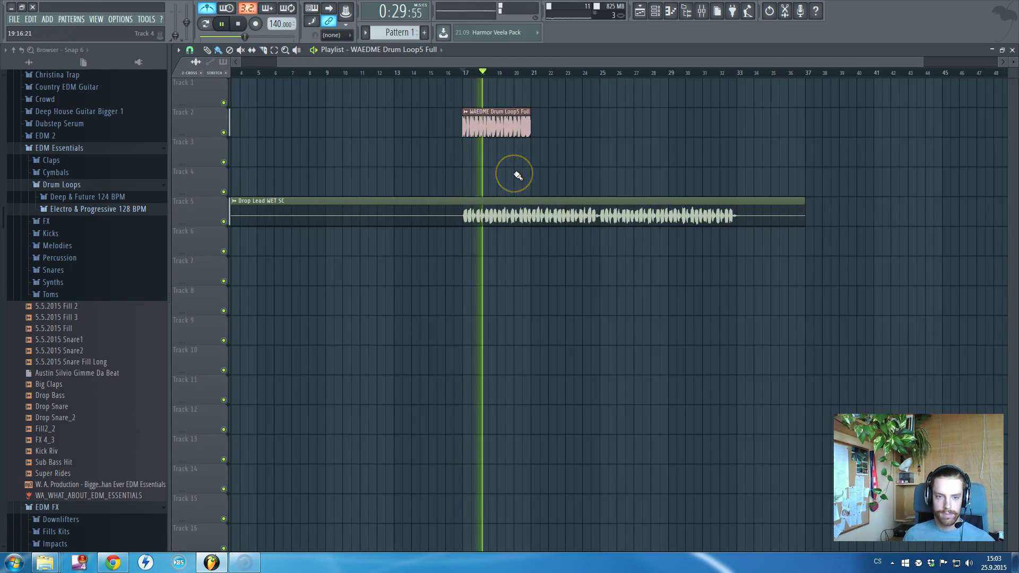
key("space")
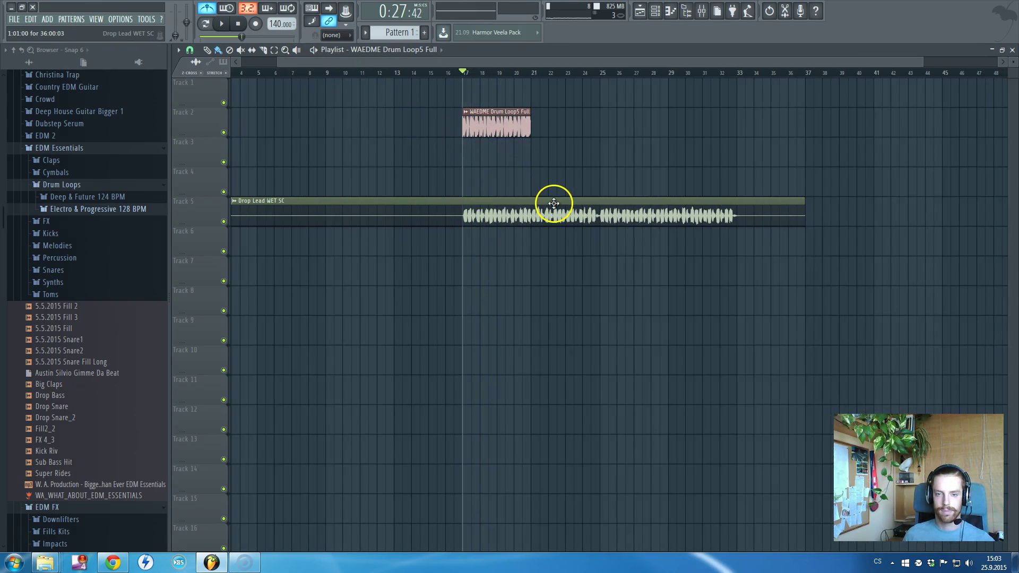
Trim the Drop Lead sample's end and clear its time-stretch length so the clip reaches bar 40.
double_click(546, 208)
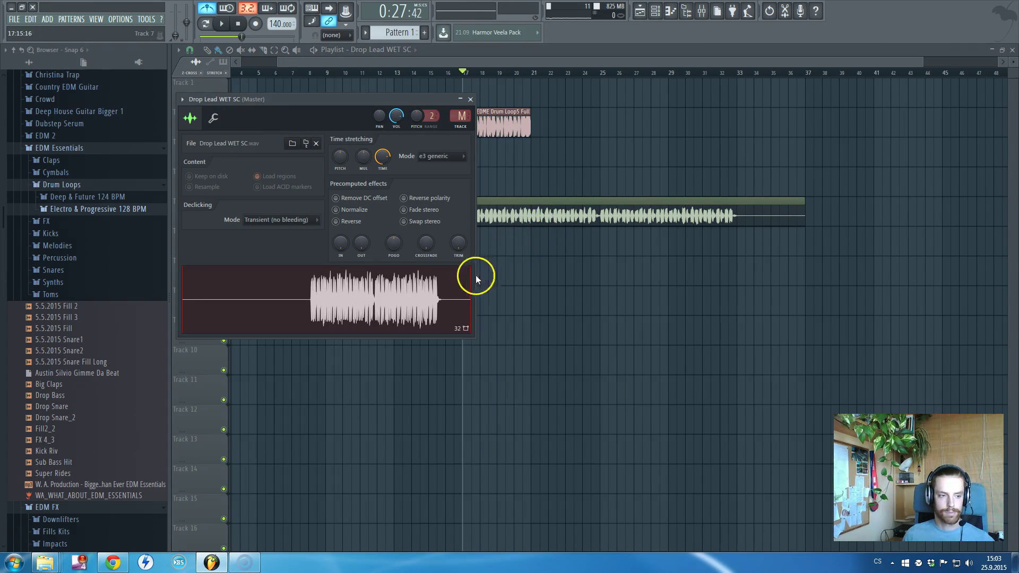
left_click_drag(460, 287, 415, 289)
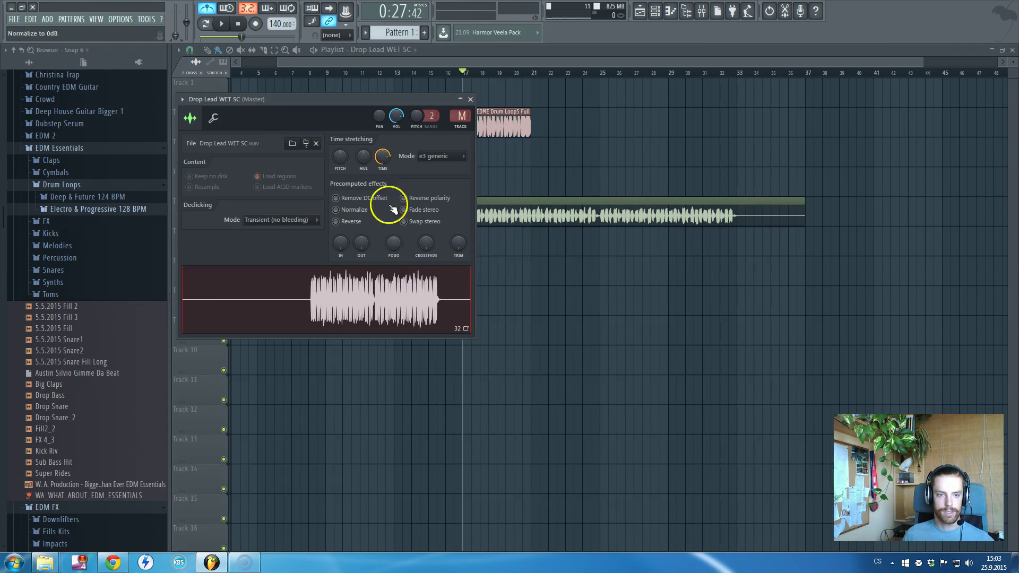
right_click(385, 160)
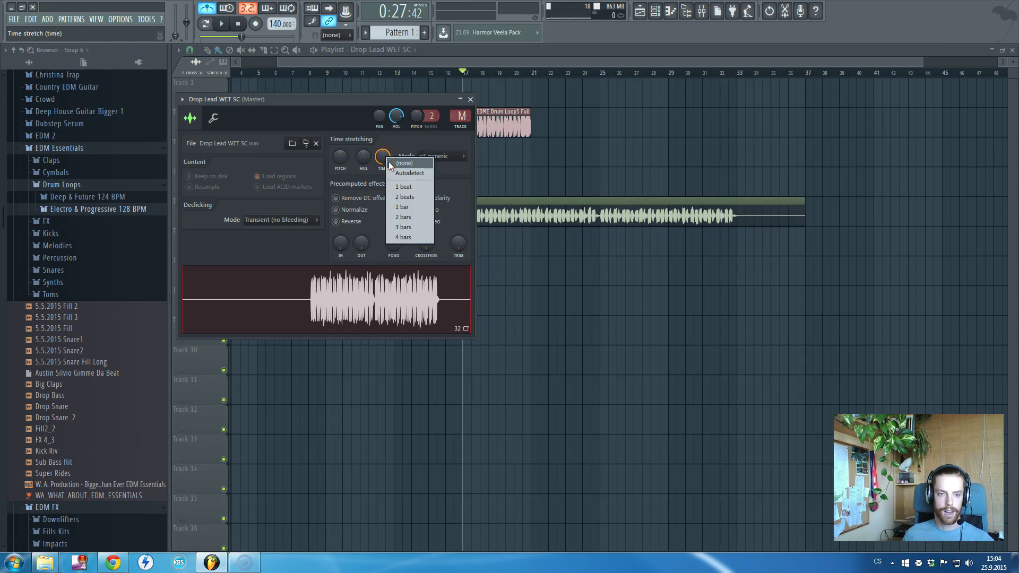
left_click(403, 163)
left_click(409, 289)
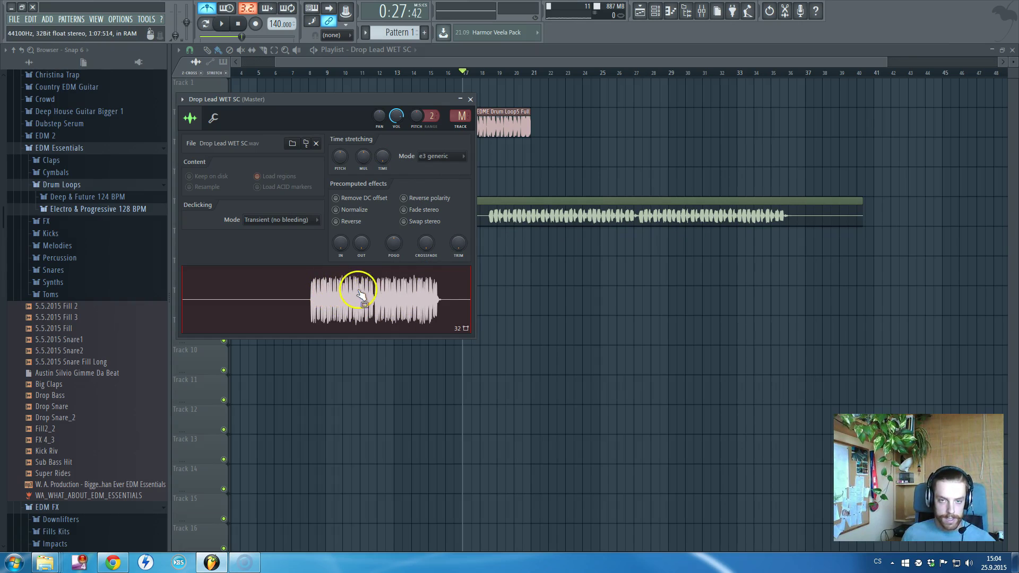
Check the existing Edison, load Edison into Master slot 1, and refront the Drop Lead settings.
left_click(702, 10)
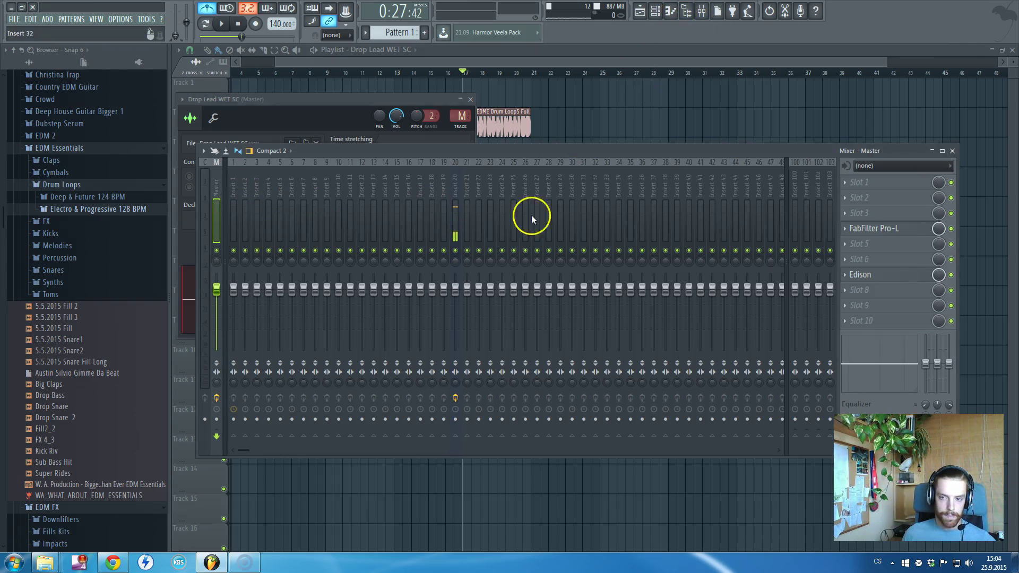
left_click(871, 273)
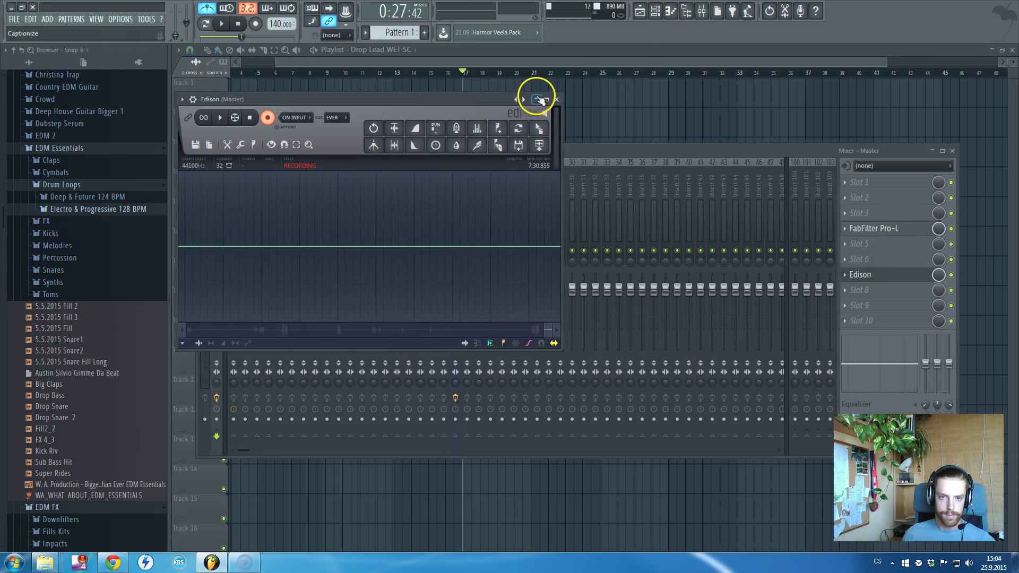
left_click(556, 99)
left_click(847, 184)
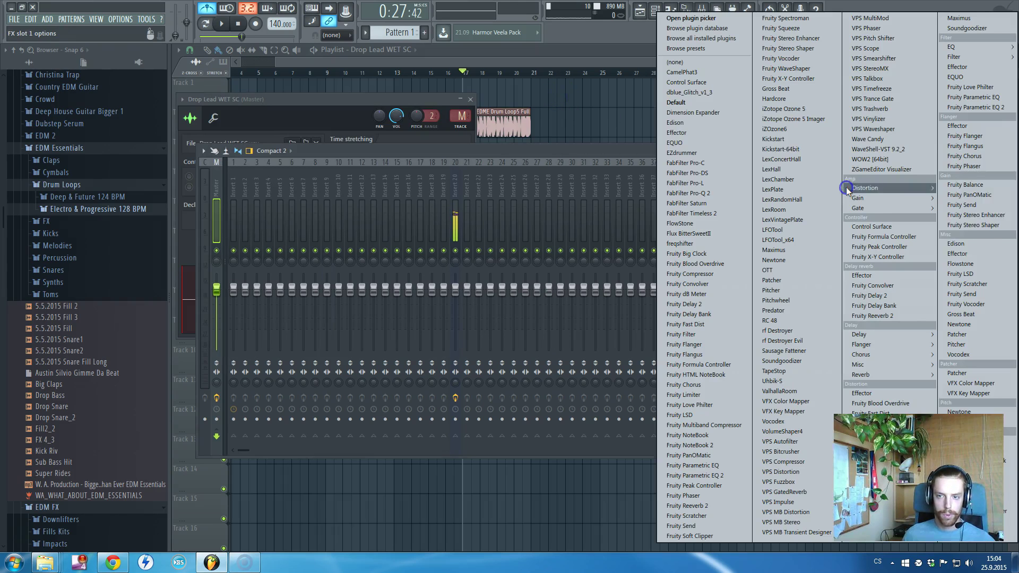
left_click(693, 121)
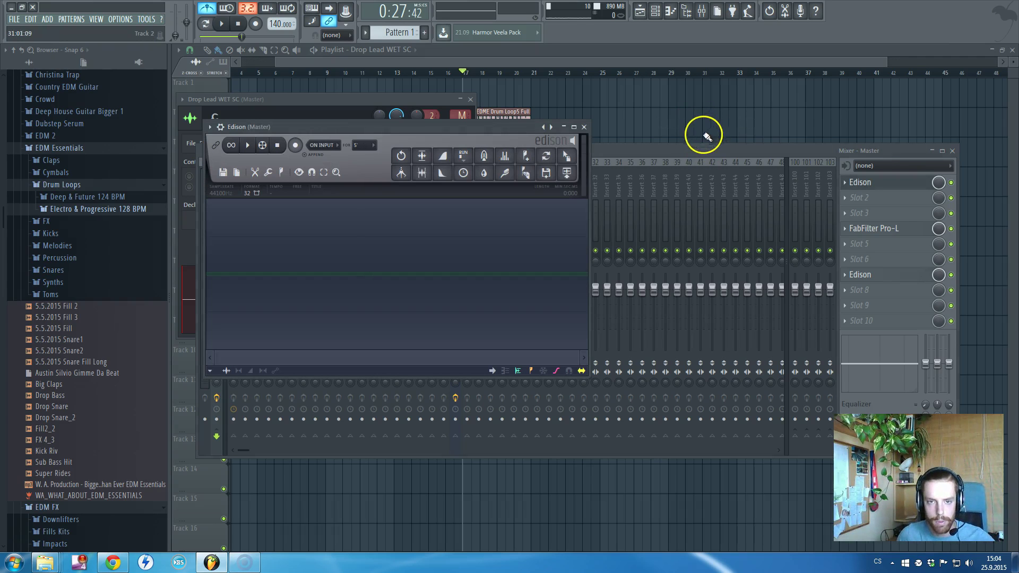
left_click(440, 112)
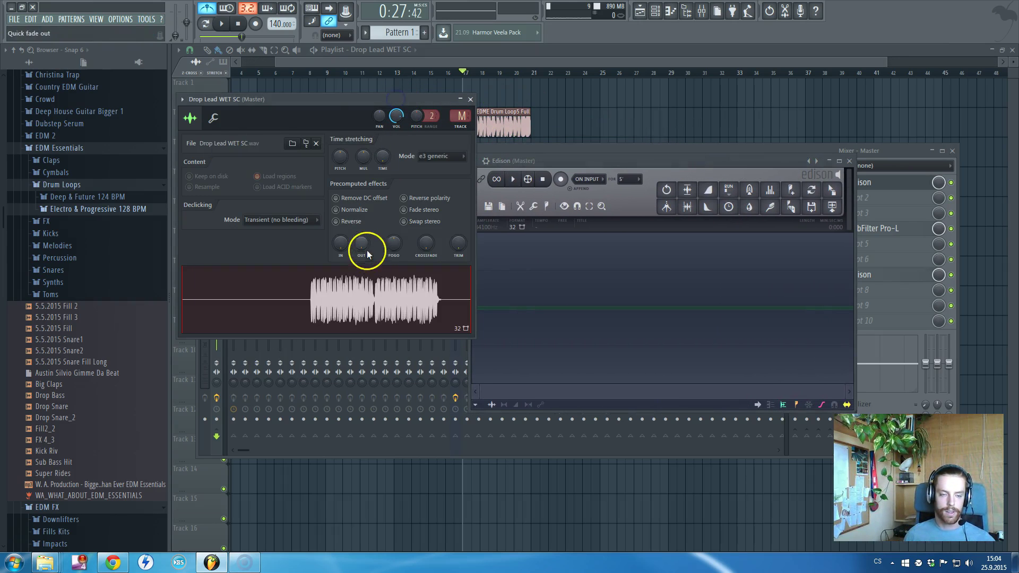
Drag the Drop Lead WET SC waveform into Edison, showing 128 BPM and 1:07:514 length.
right_click(354, 294)
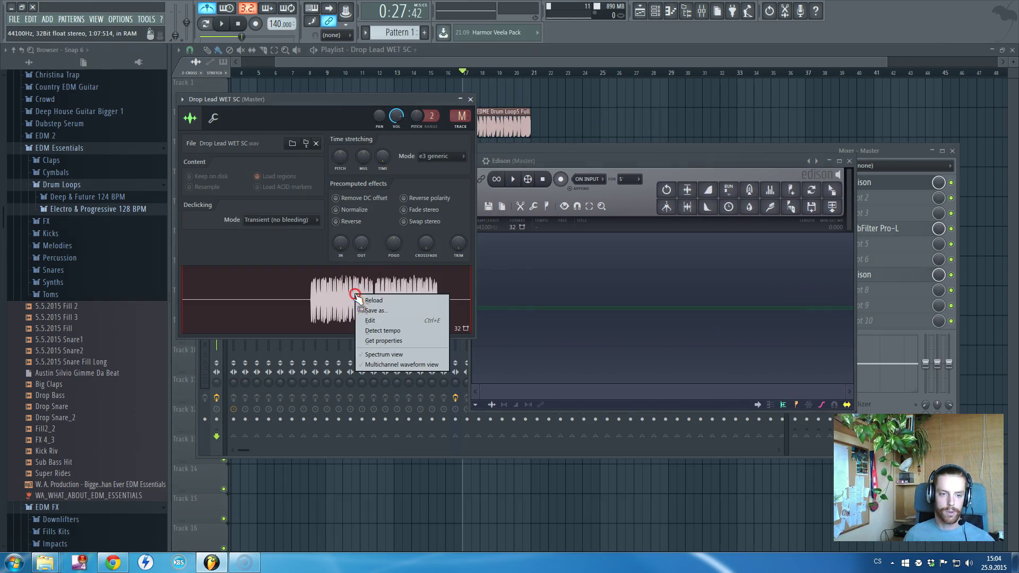
left_click(376, 98)
left_click_drag(312, 289, 659, 307)
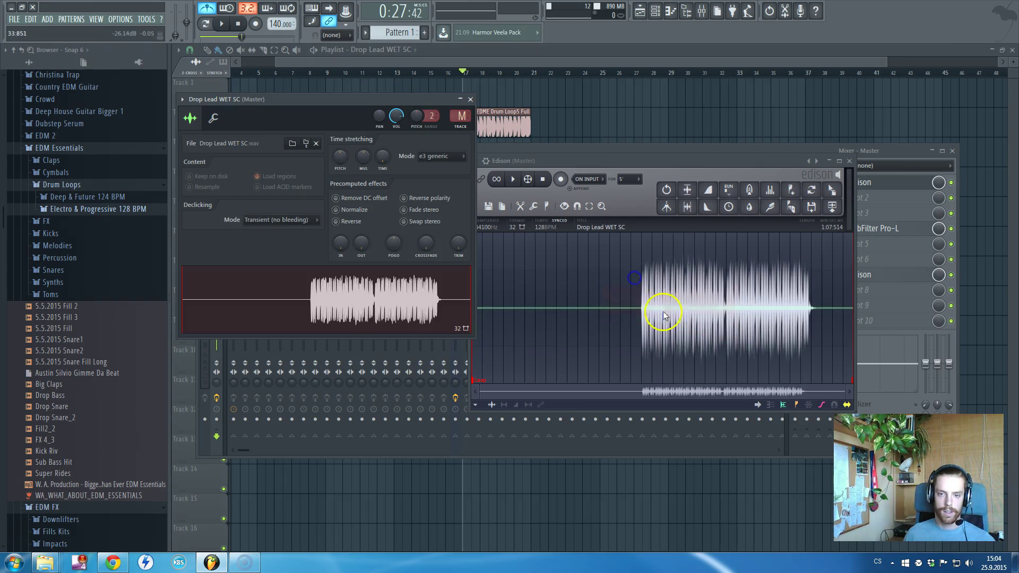
left_click_drag(668, 161, 663, 135)
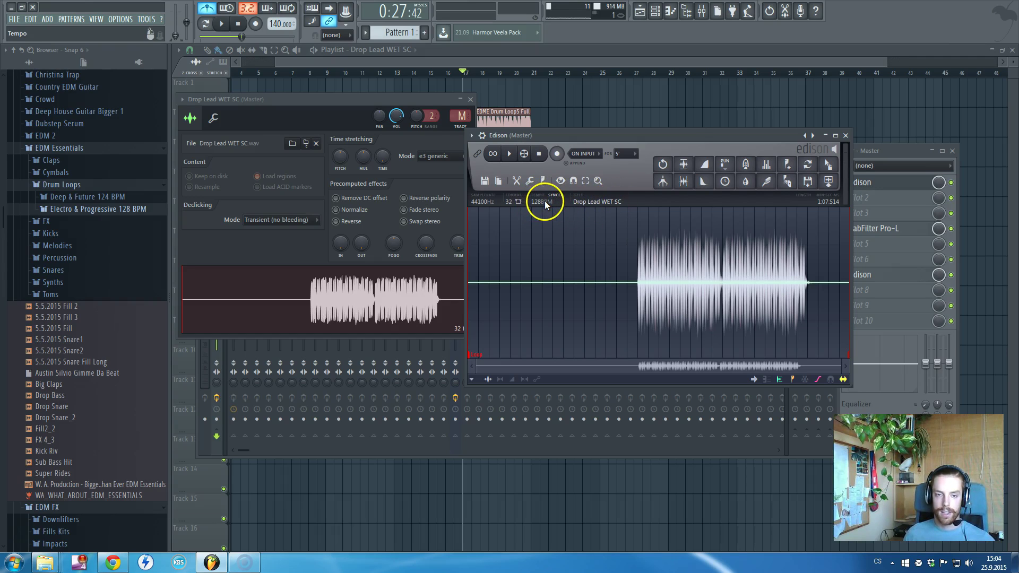
Tag the Edison sample with a 128 BPM tempo in Sample properties and stop playback.
double_click(632, 203)
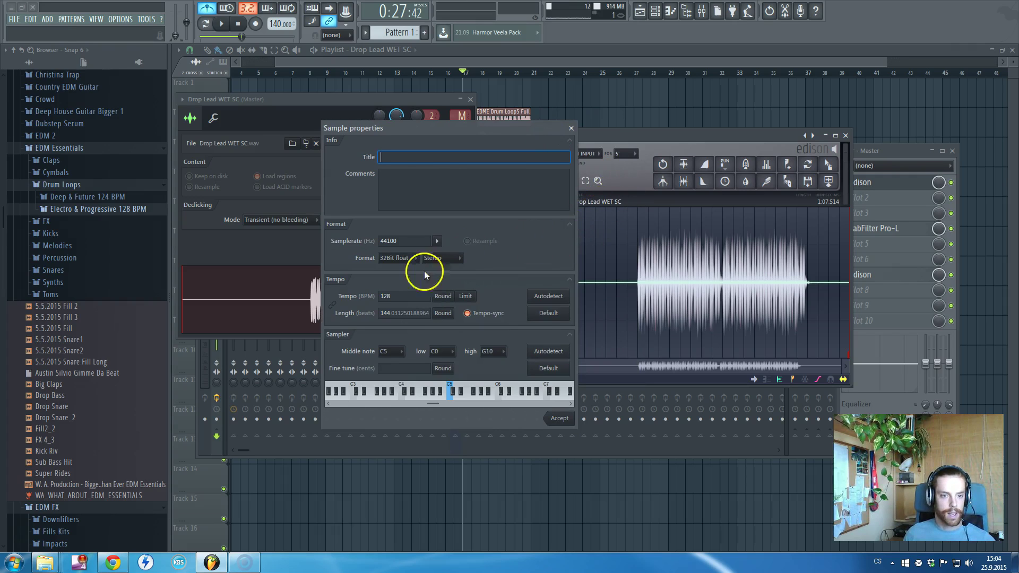
double_click(403, 297)
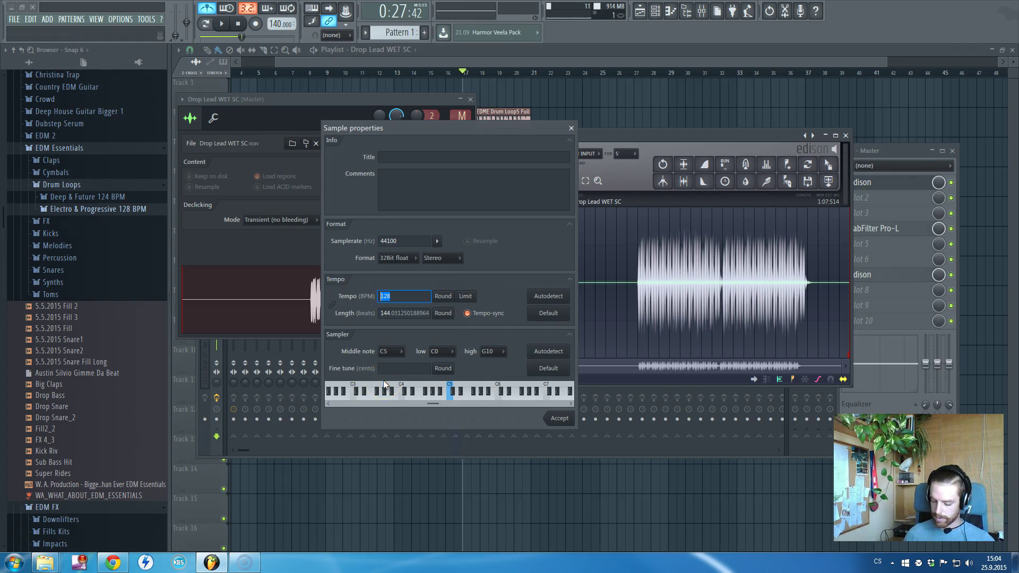
type("128")
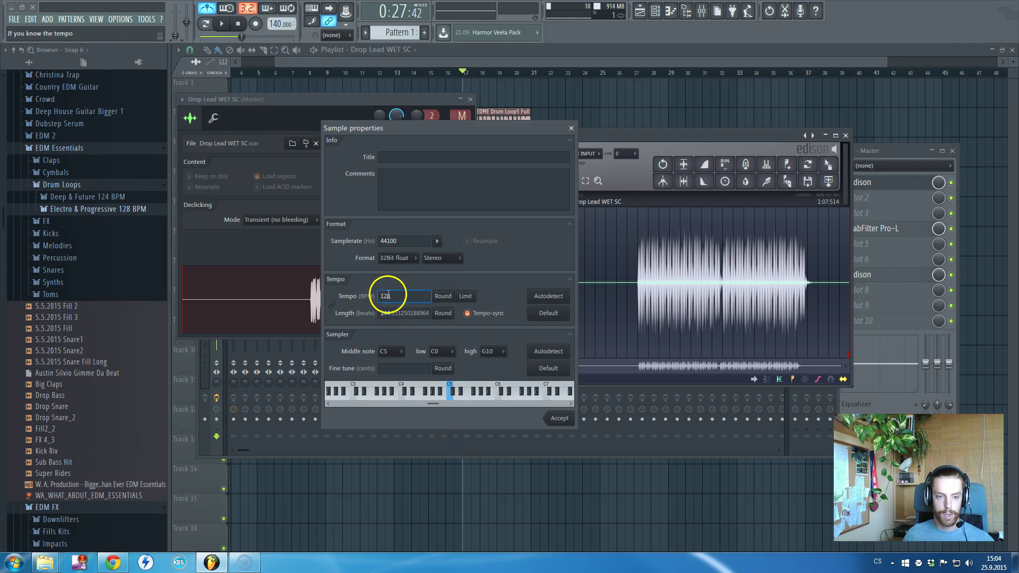
left_click(559, 420)
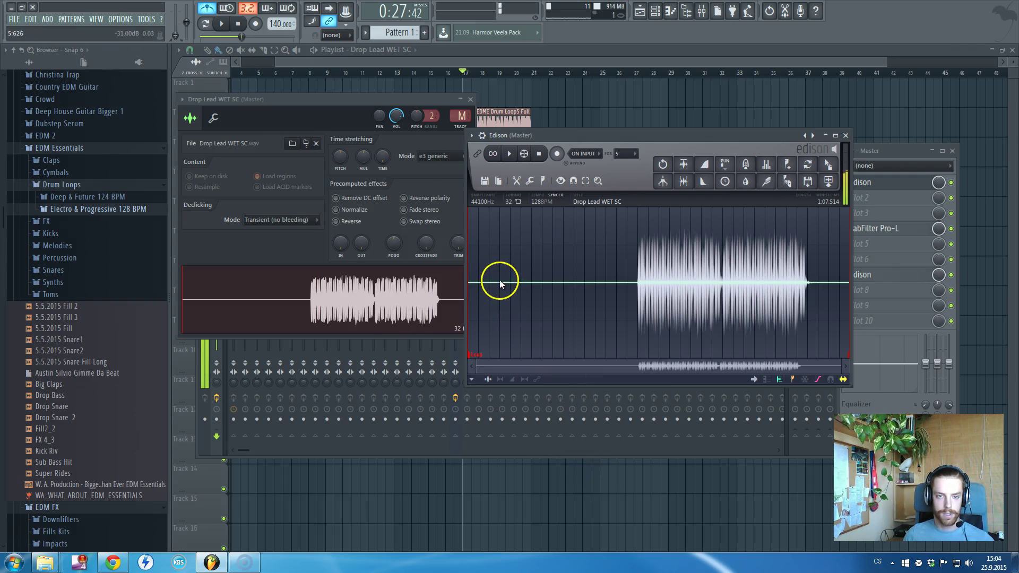
left_click(238, 25)
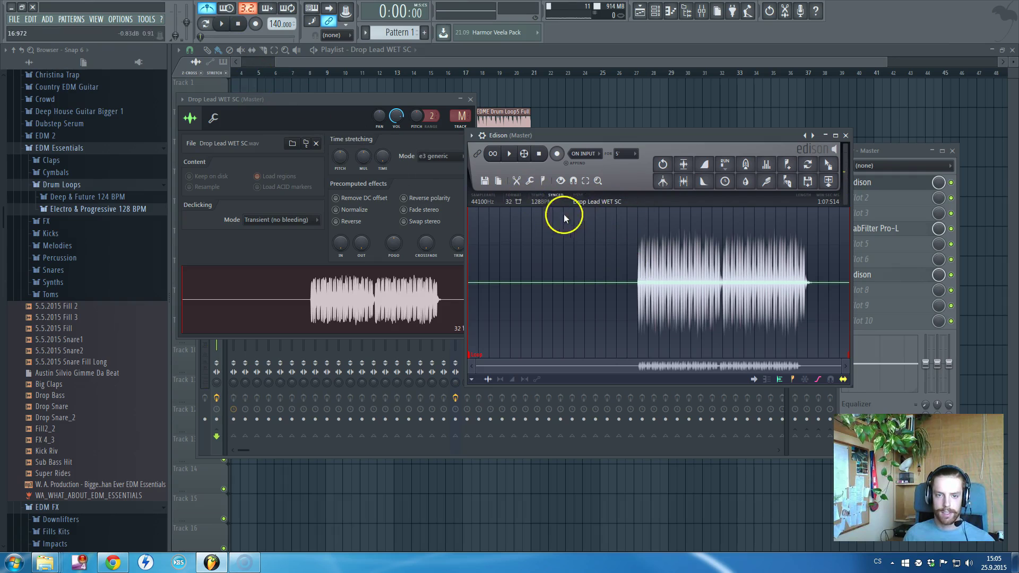
Retag the tempo as 130 BPM, then reopen Sample properties to adjust it again.
left_click(591, 203)
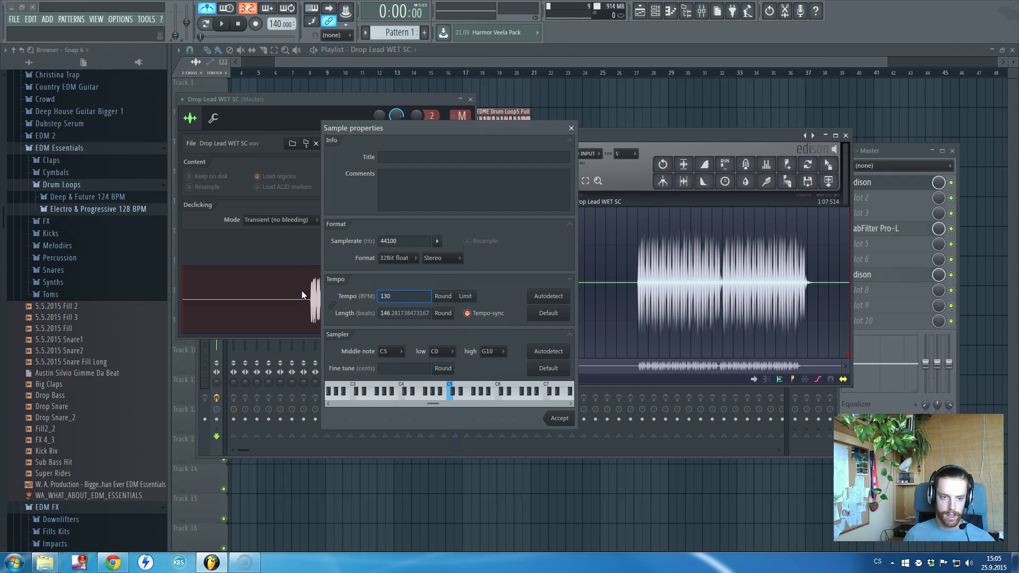
left_click(561, 418)
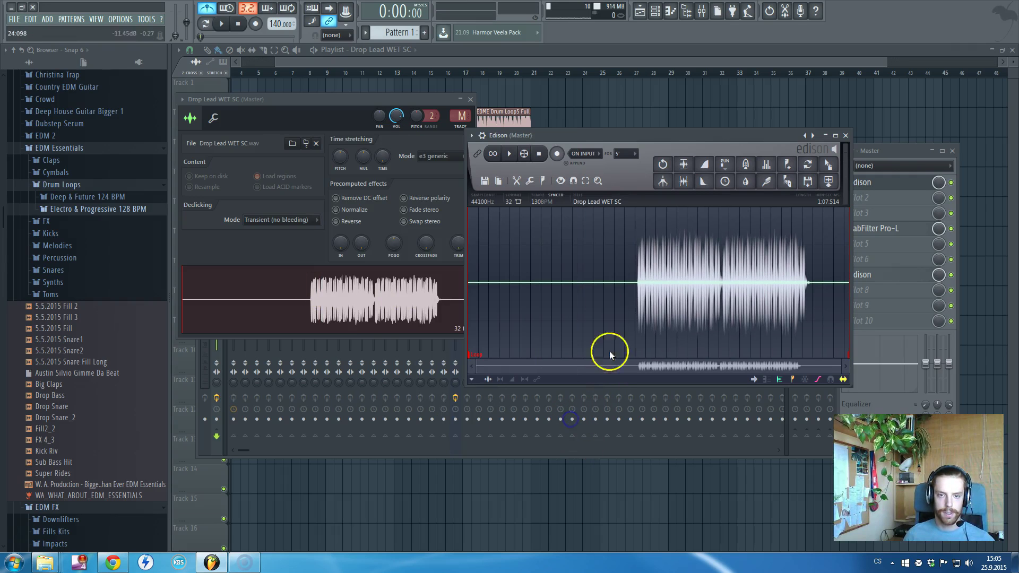
left_click(597, 203)
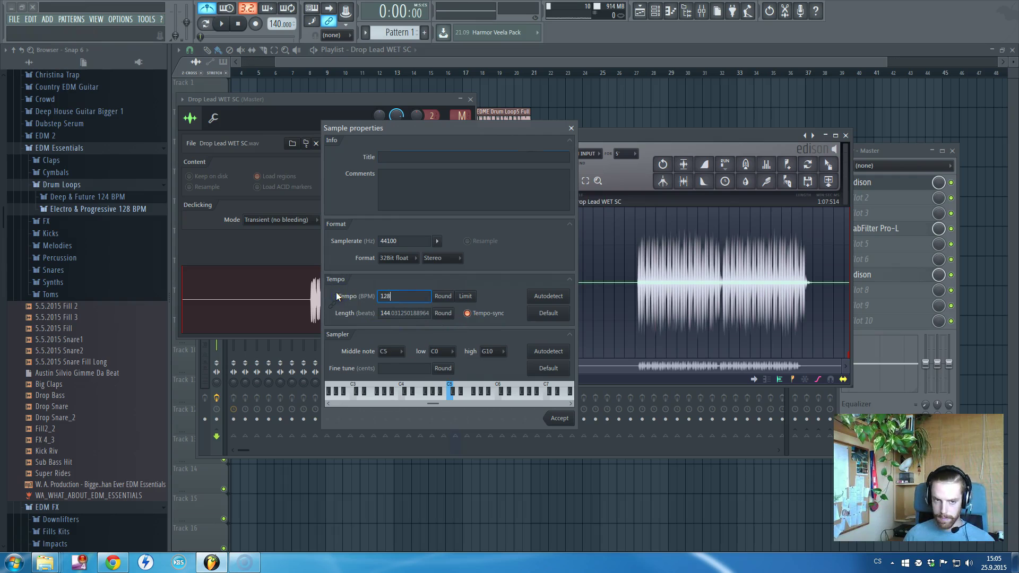
Confirm 128 BPM and drag the tempo-tagged loop from Edison into the Drop Lead channel.
left_click(560, 418)
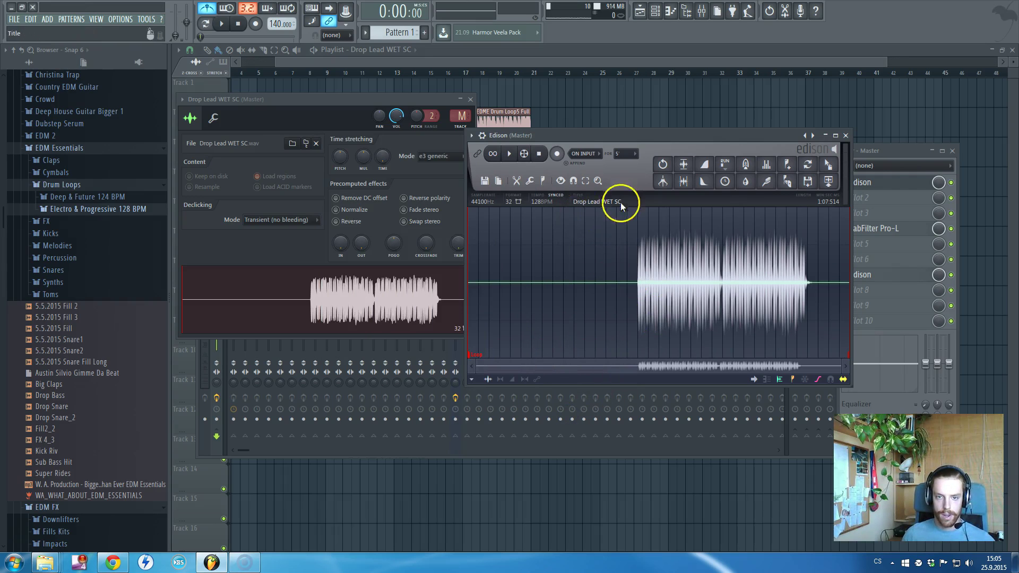
left_click_drag(828, 166, 387, 289)
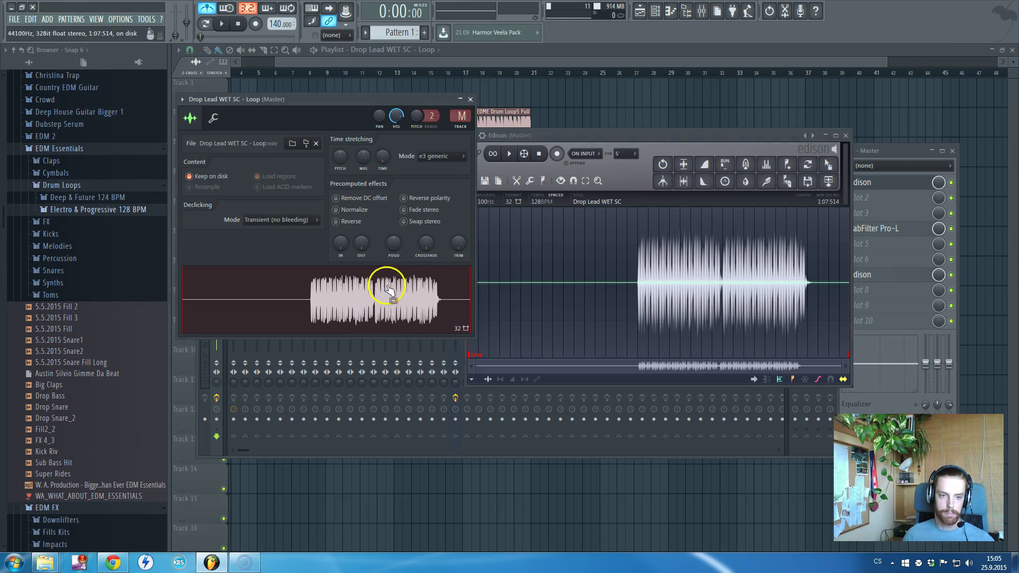
right_click(383, 157)
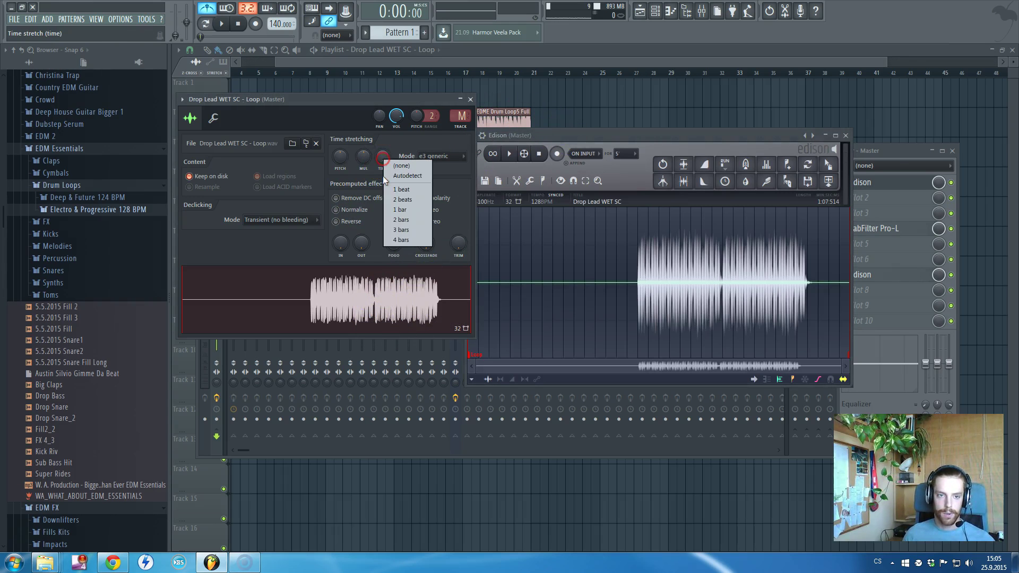
left_click(391, 176)
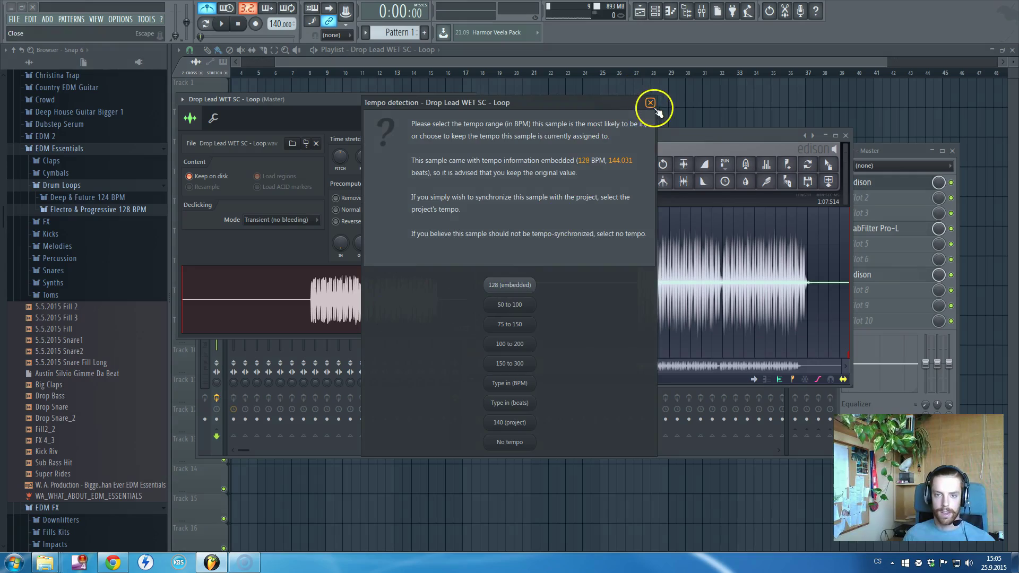
left_click(653, 106)
Close Edison and the Drop Lead channel settings, returning to the playlist.
key("Escape")
left_click(470, 100)
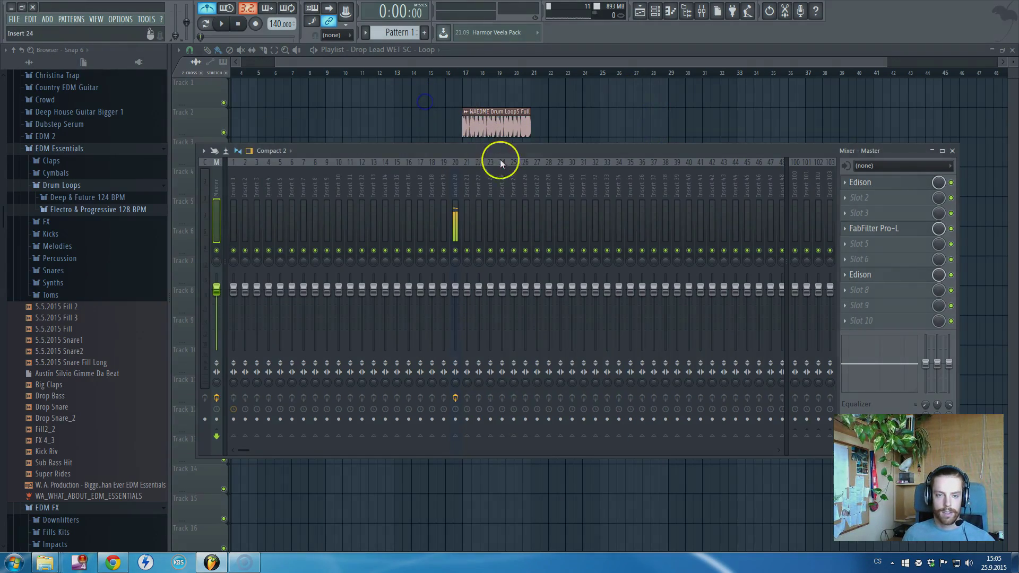
left_click(456, 76)
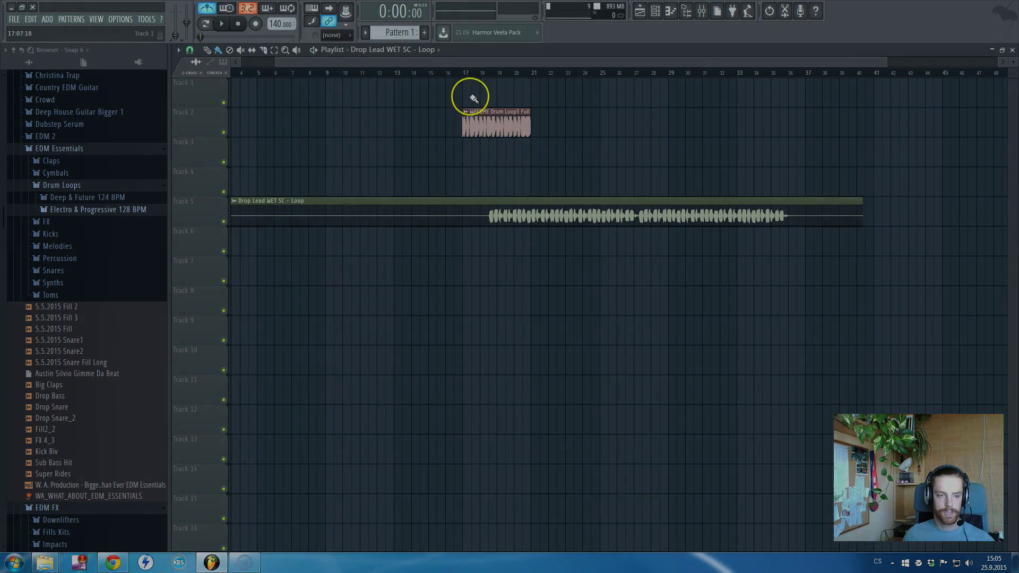